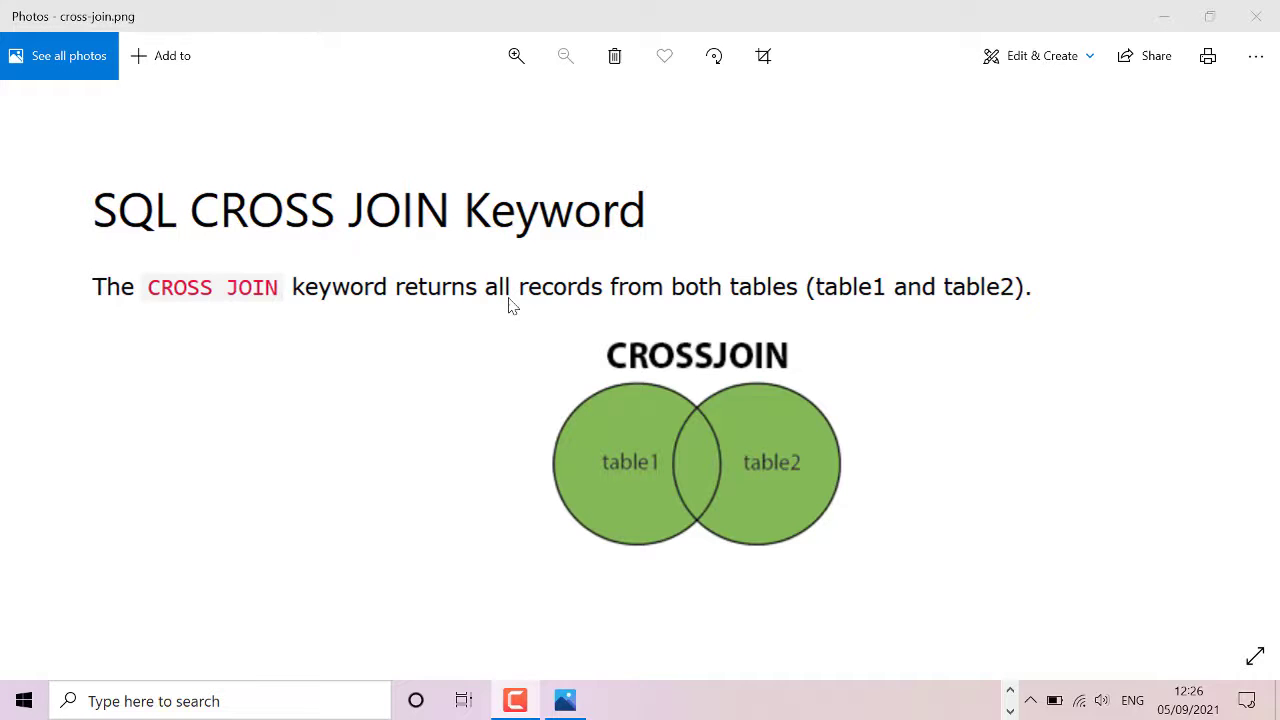
Close the cross-join.png diagram in Photos to return to the mysql-14 folder
click(1275, 8)
click(1275, 8)
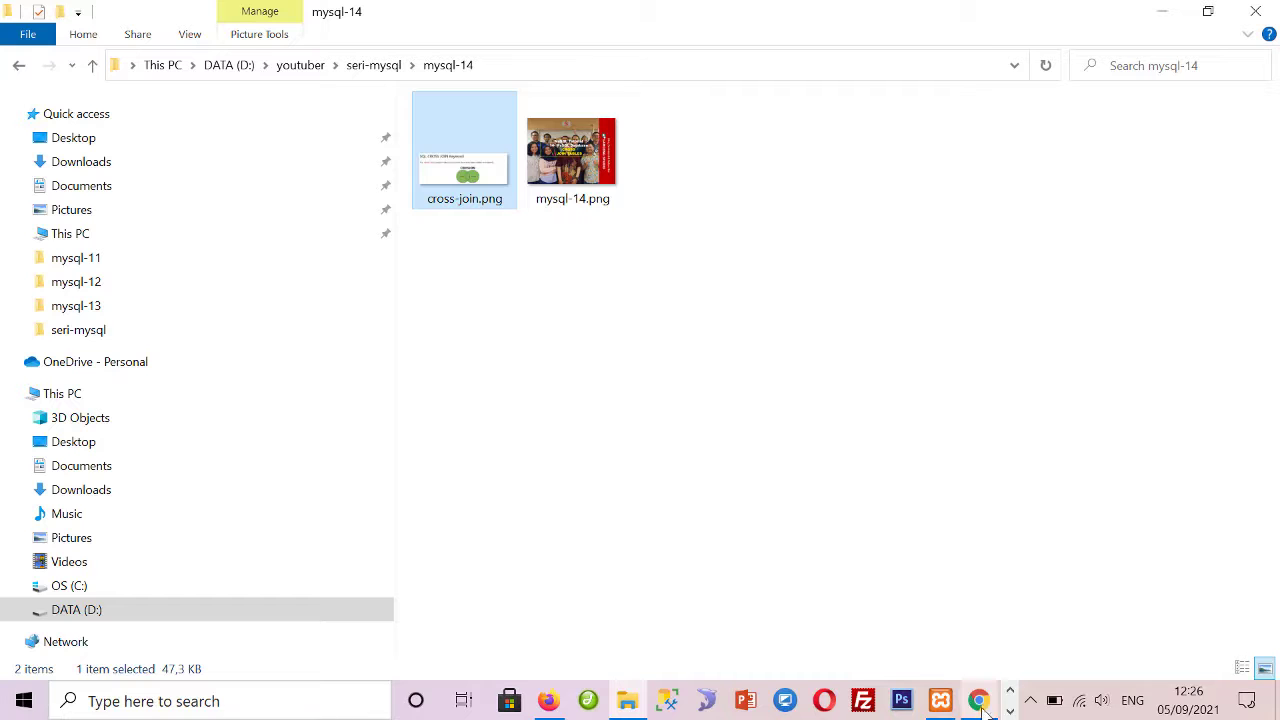
Open the SQL query page for tb_customer in phpMyAdmin and select its default query
click(549, 701)
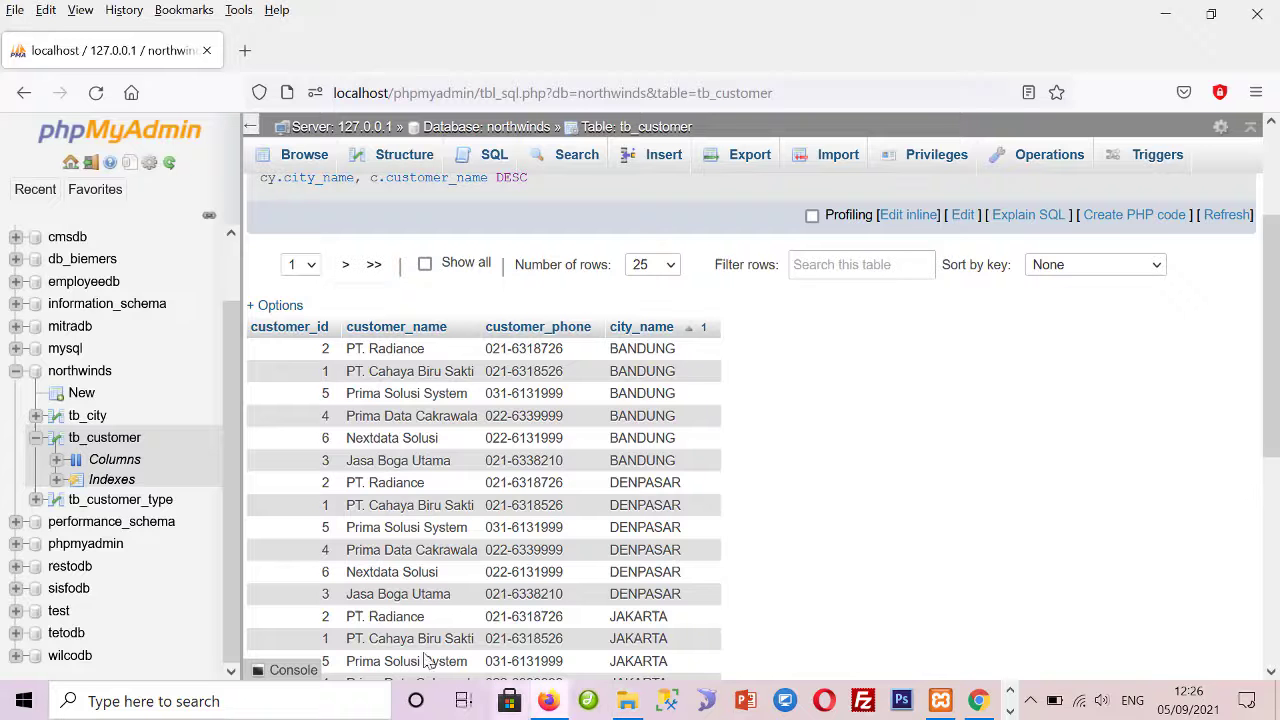
click(492, 155)
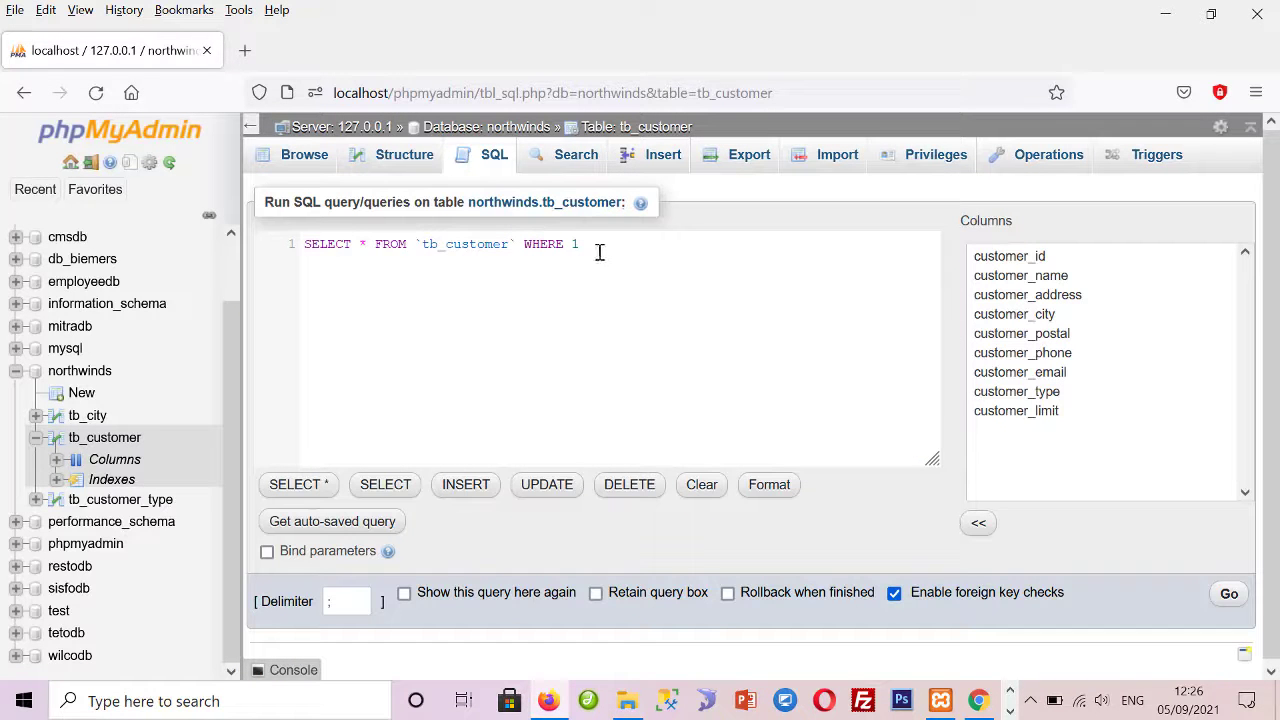
drag(592, 247, 30, 128)
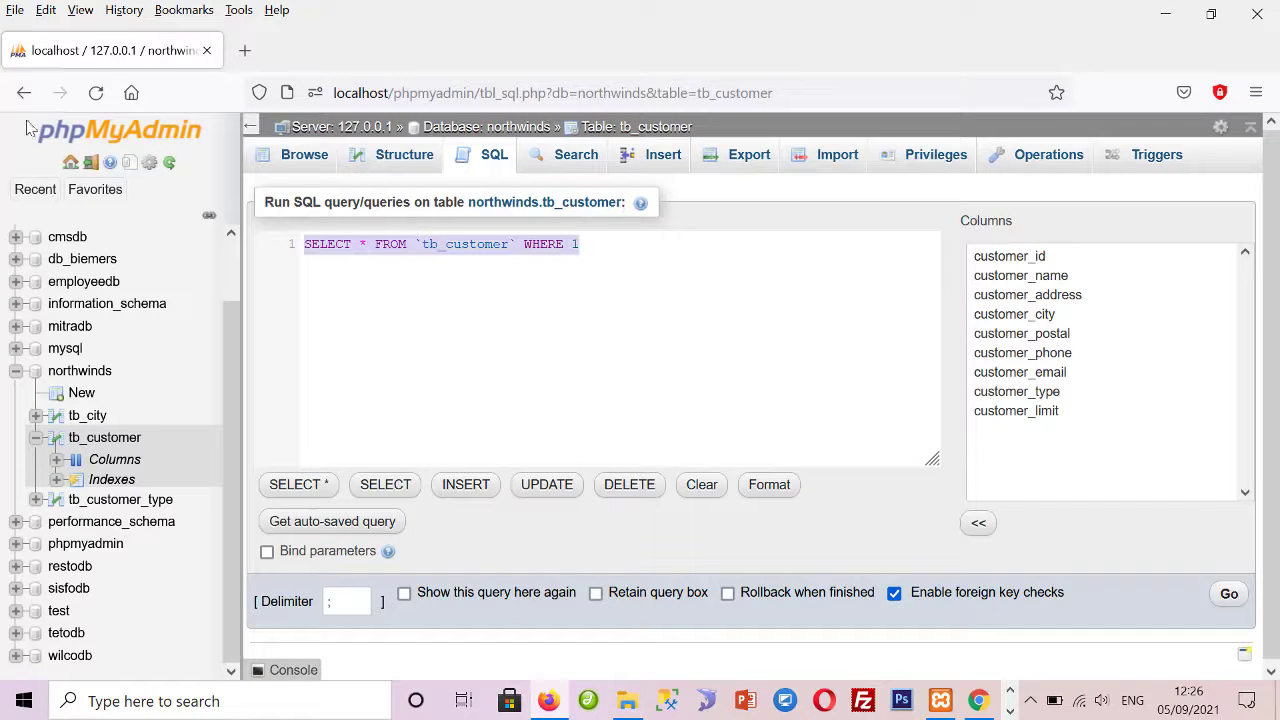
Open mysql-13.txt from the seri-mysql > mysql-13 folder and select its RIGHT JOIN query
click(627, 701)
click(374, 67)
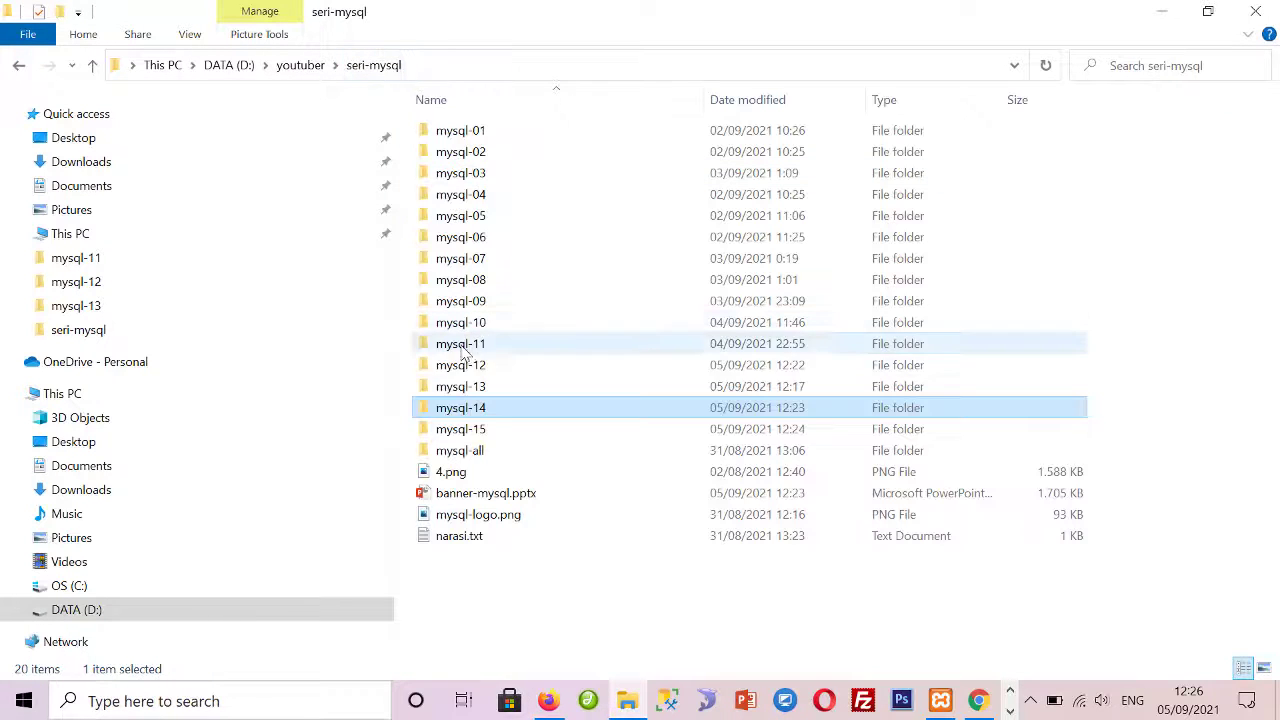
double_click(478, 387)
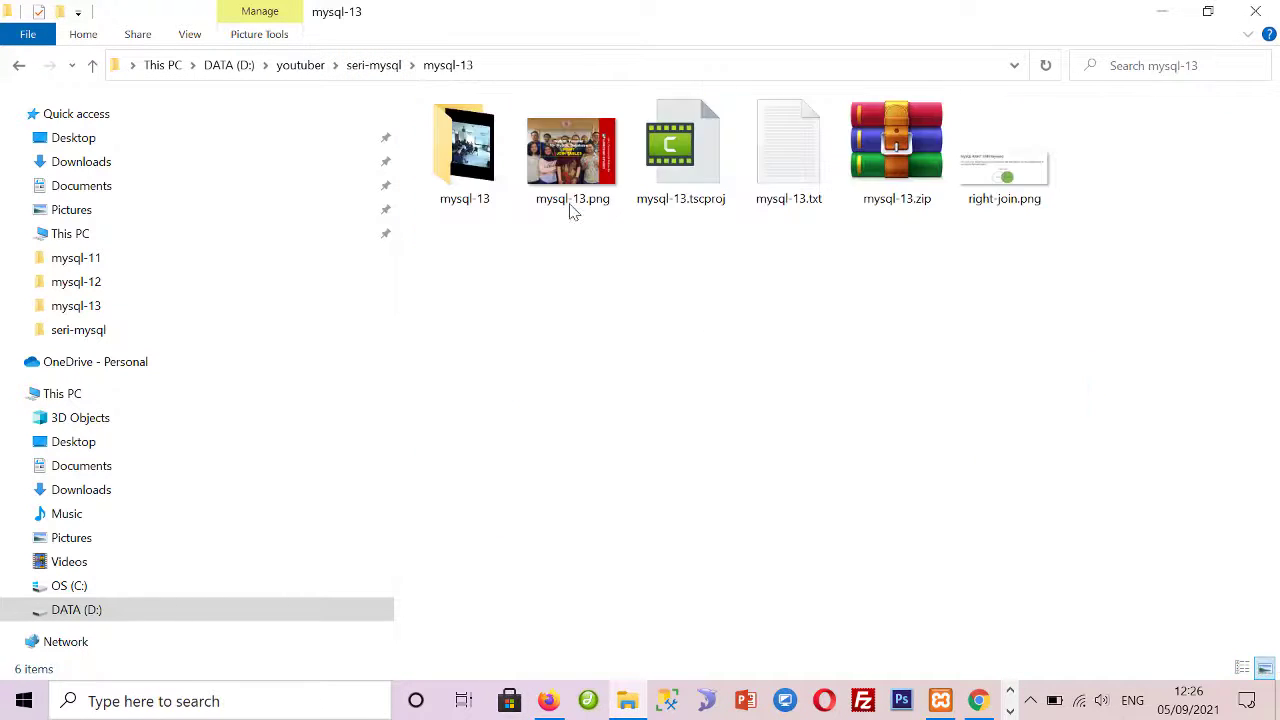
double_click(810, 200)
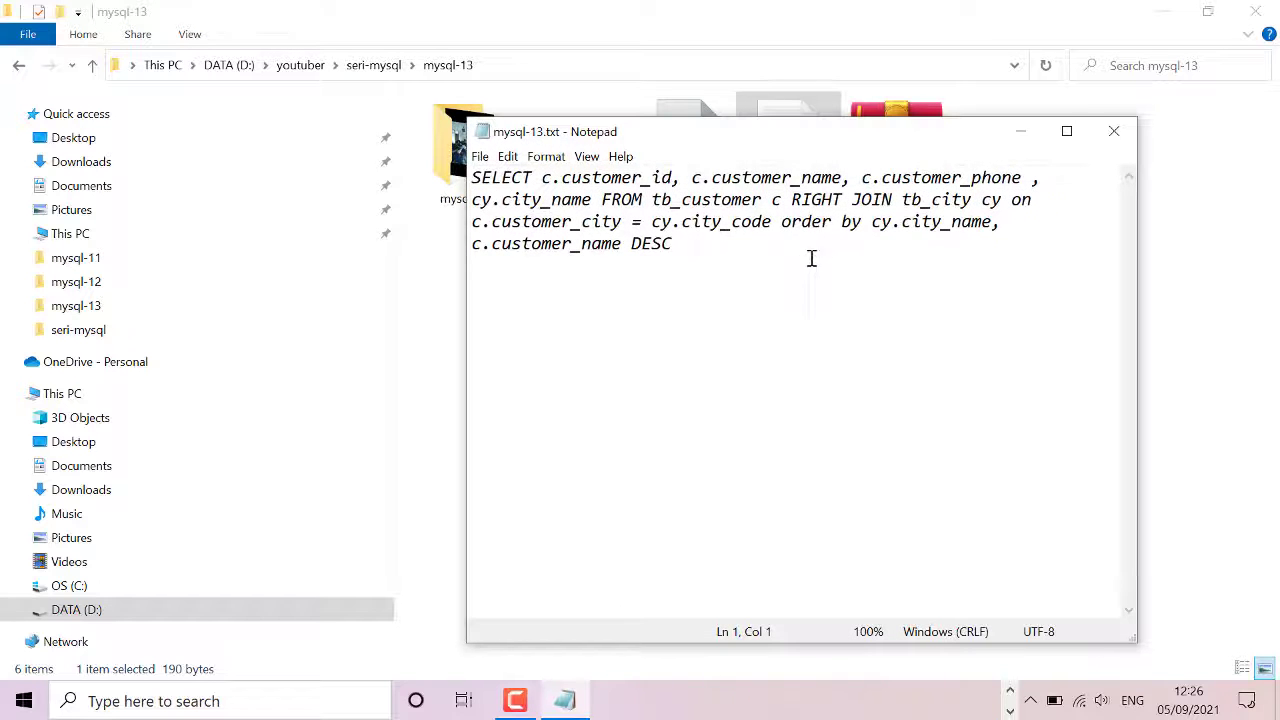
key(ctrl+a)
key(ctrl+c)
click(1022, 131)
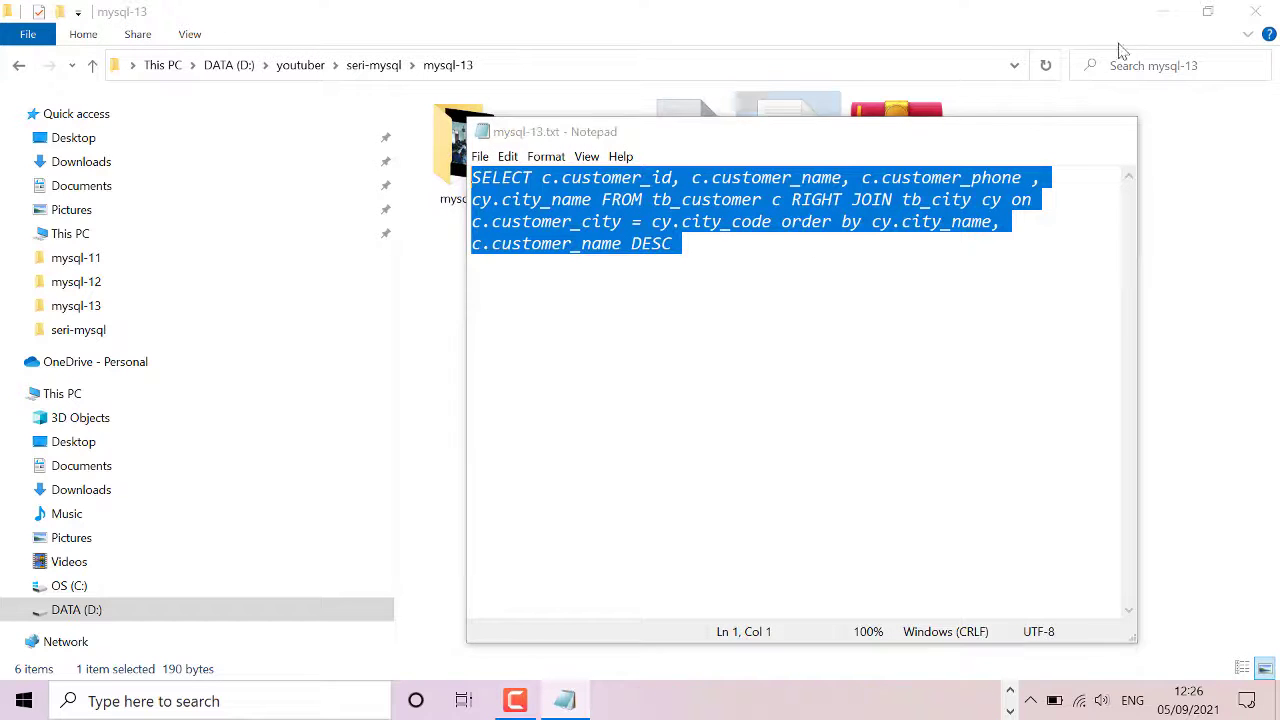
click(1170, 12)
Paste the RIGHT JOIN query, change it to CROSS JOIN without the ON condition, over four lines
click(633, 243)
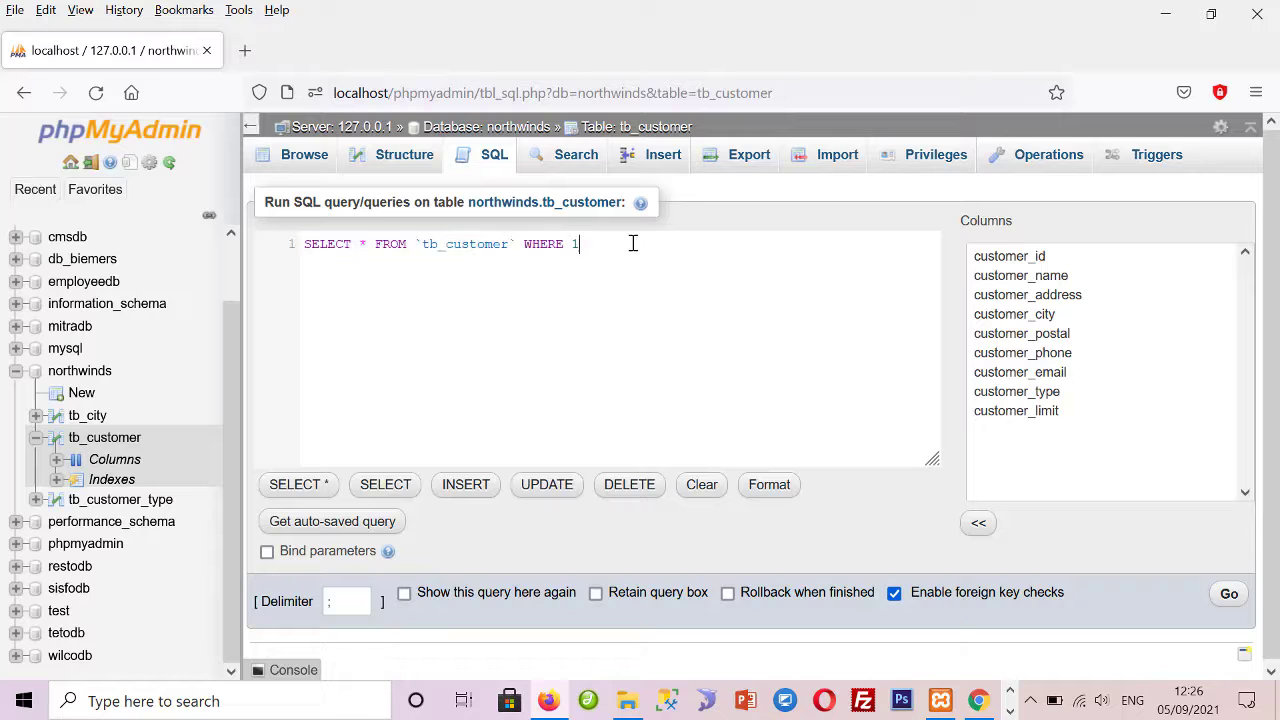
key(ctrl+a)
key(ctrl+v)
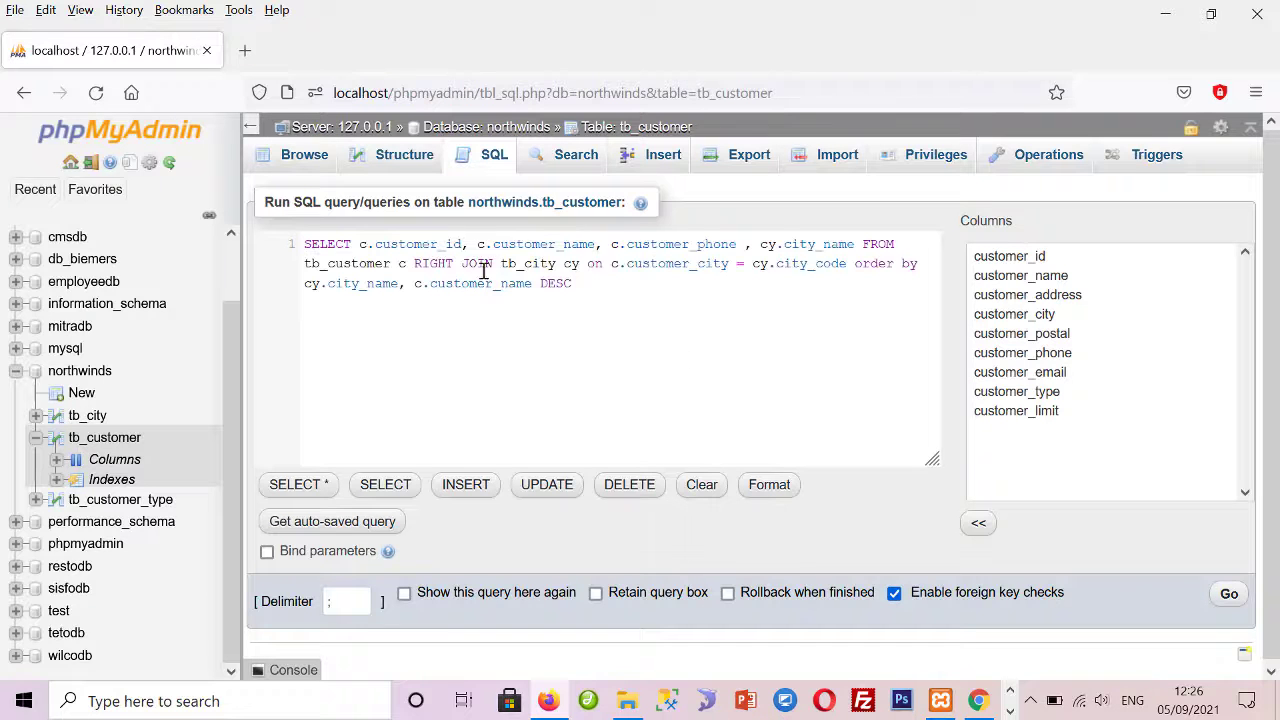
drag(413, 264, 459, 263)
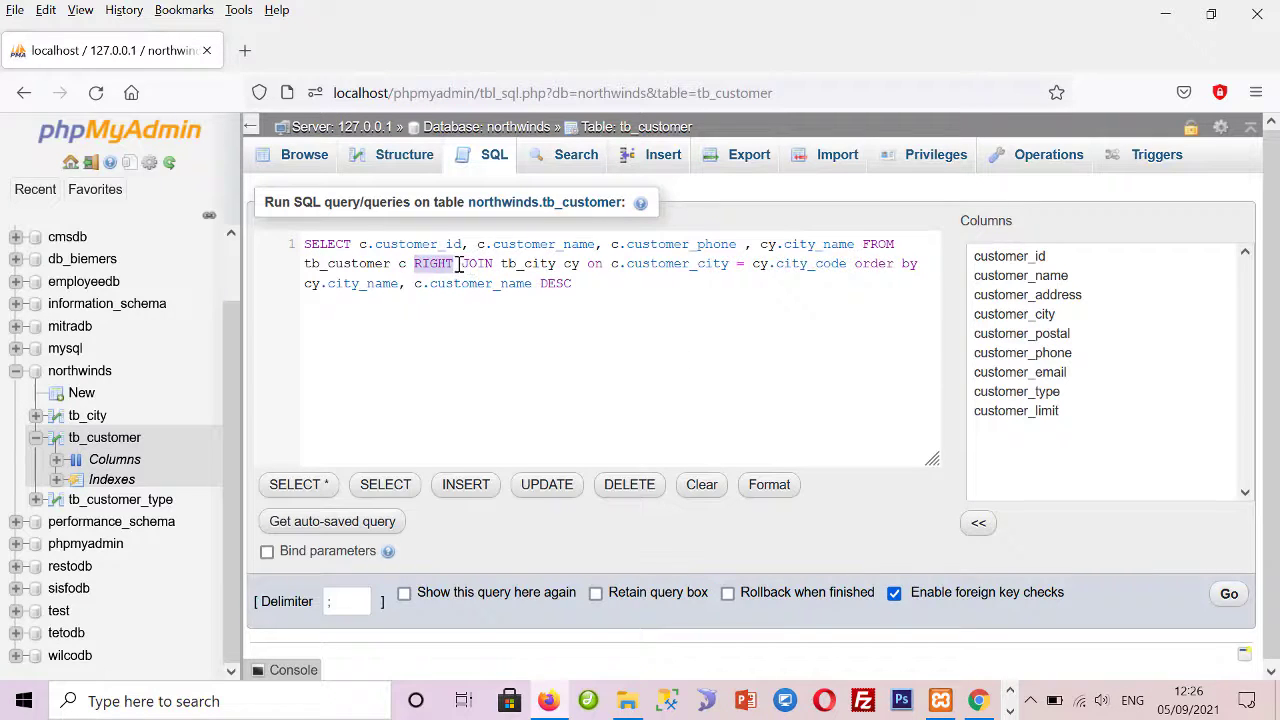
text(CROSS)
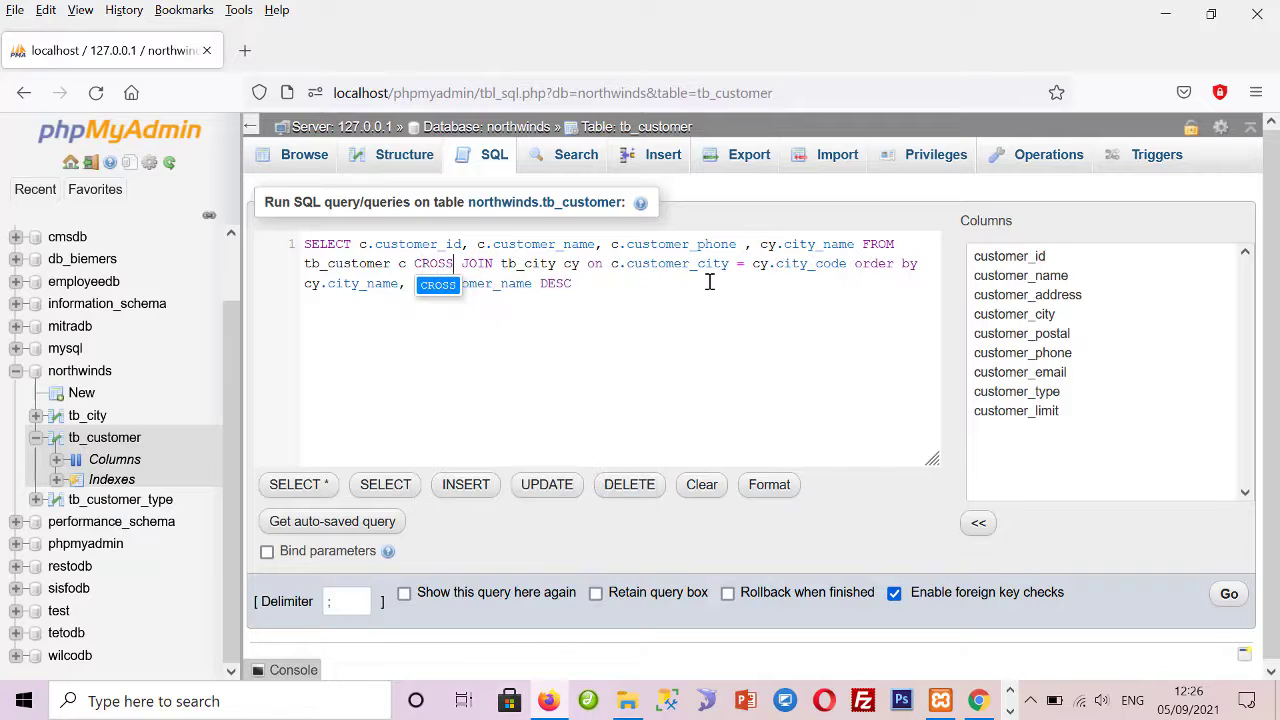
drag(583, 263, 848, 263)
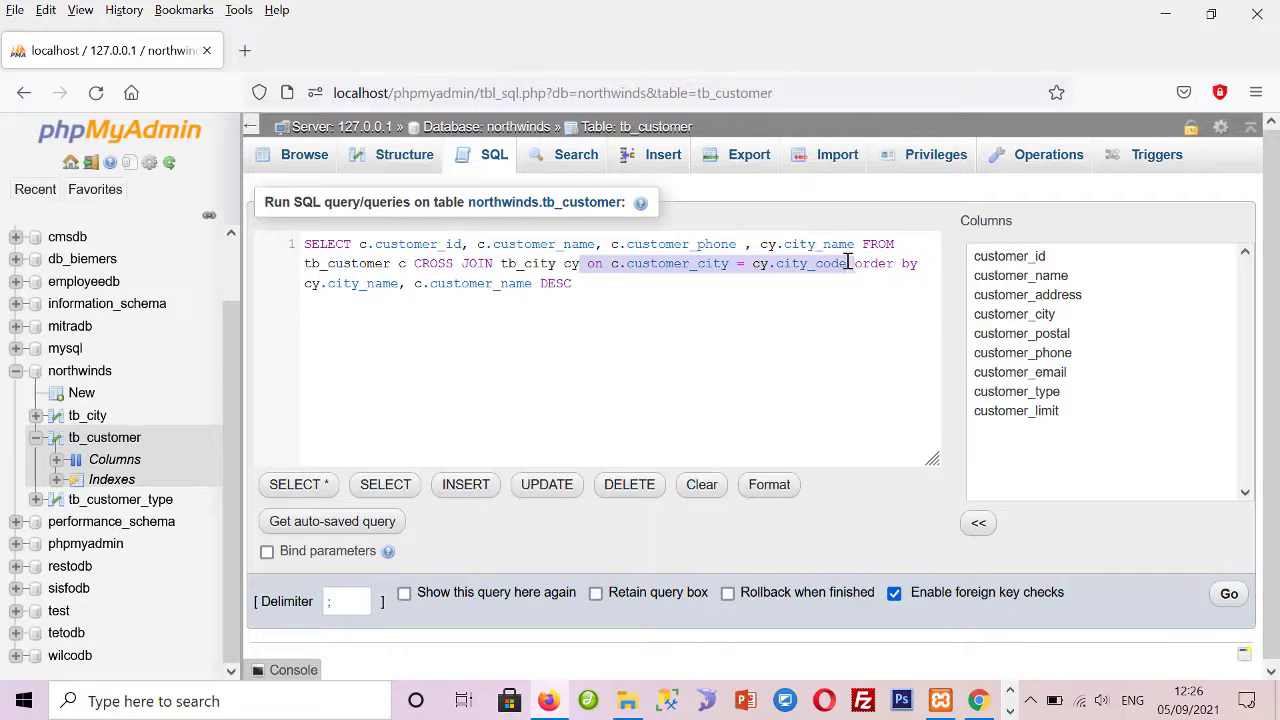
key(BackSpace)
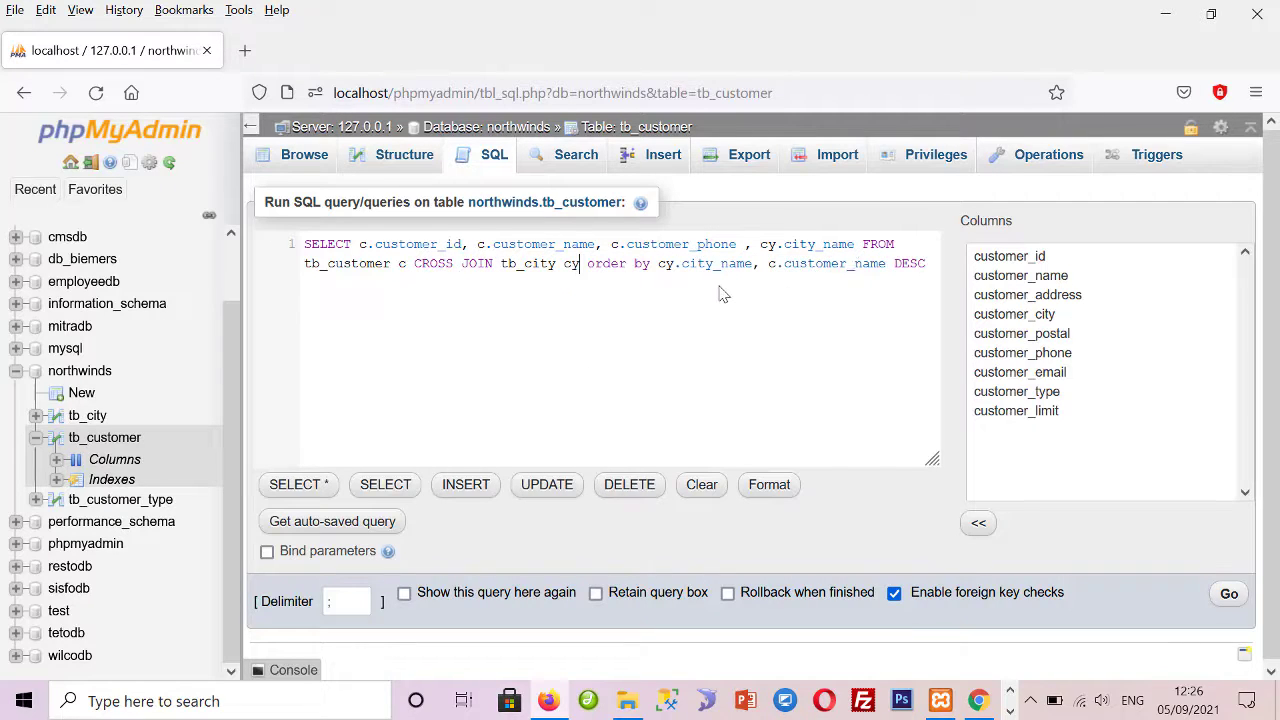
key(Return)
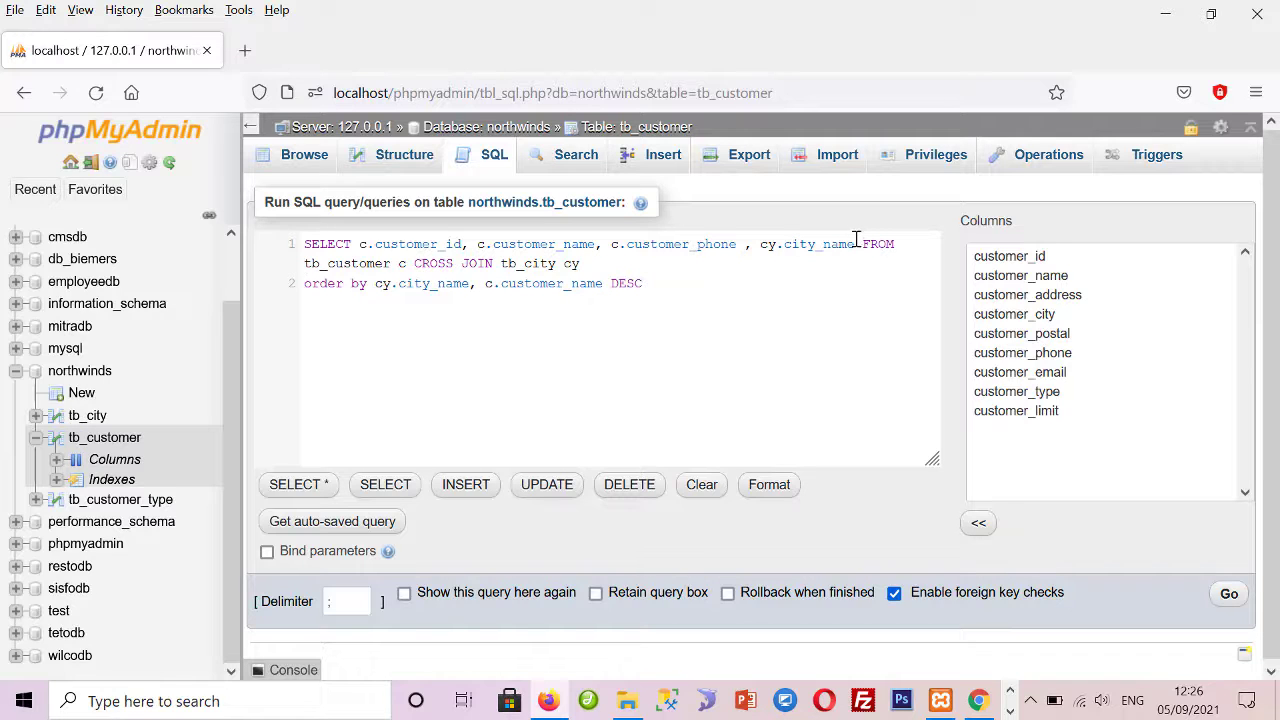
key(Return)
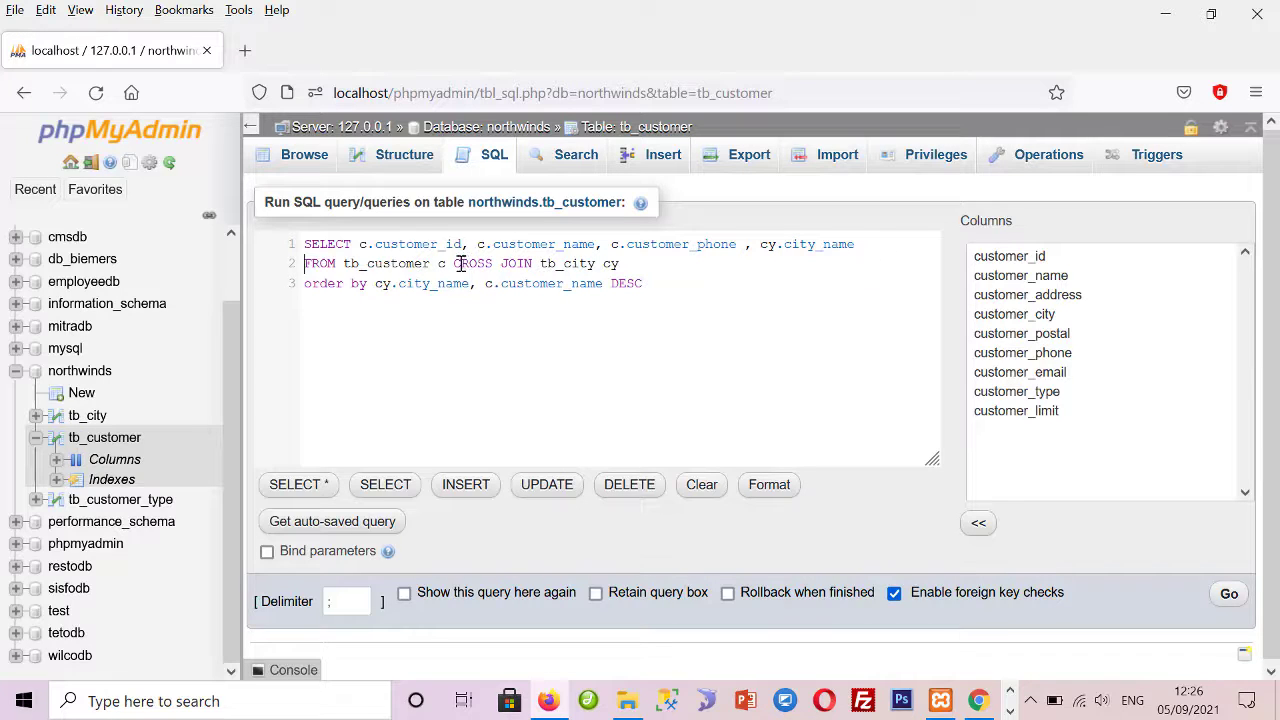
key(Return)
Copy the four-line CROSS JOIN query into a new Untitled Notepad document
drag(666, 312, 150, 218)
key(ctrl+c)
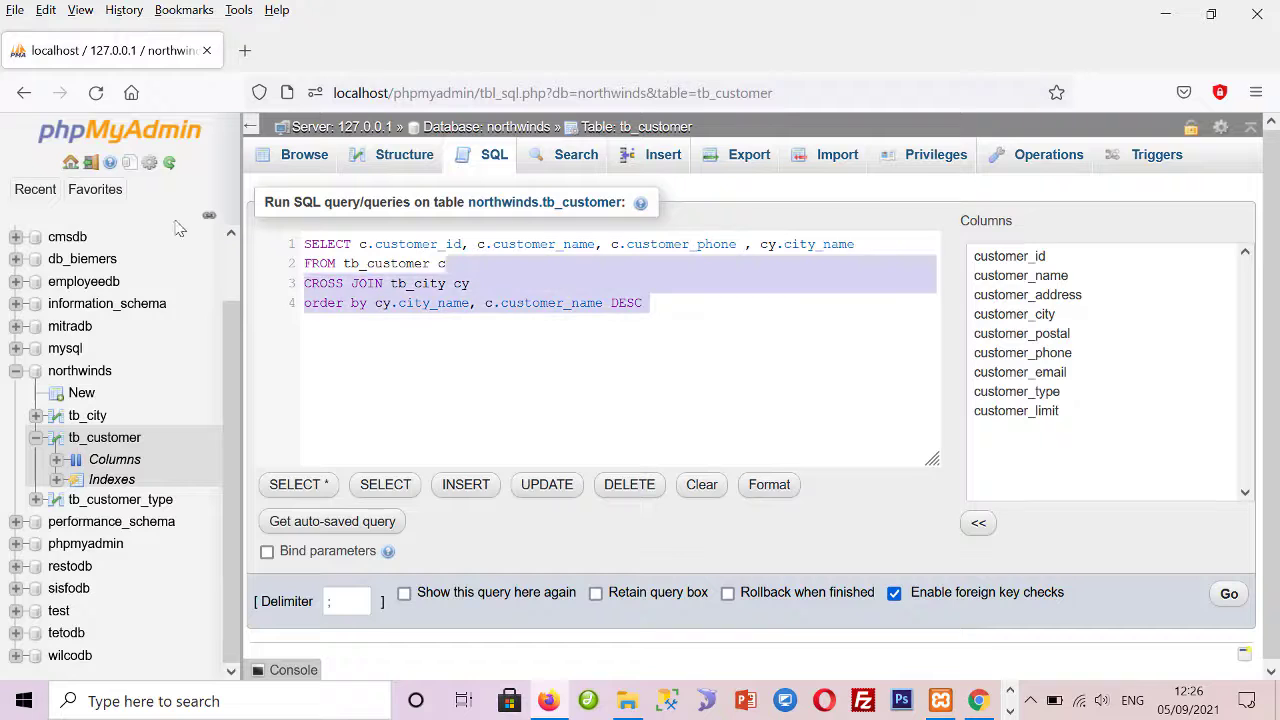
click(357, 701)
text(N)
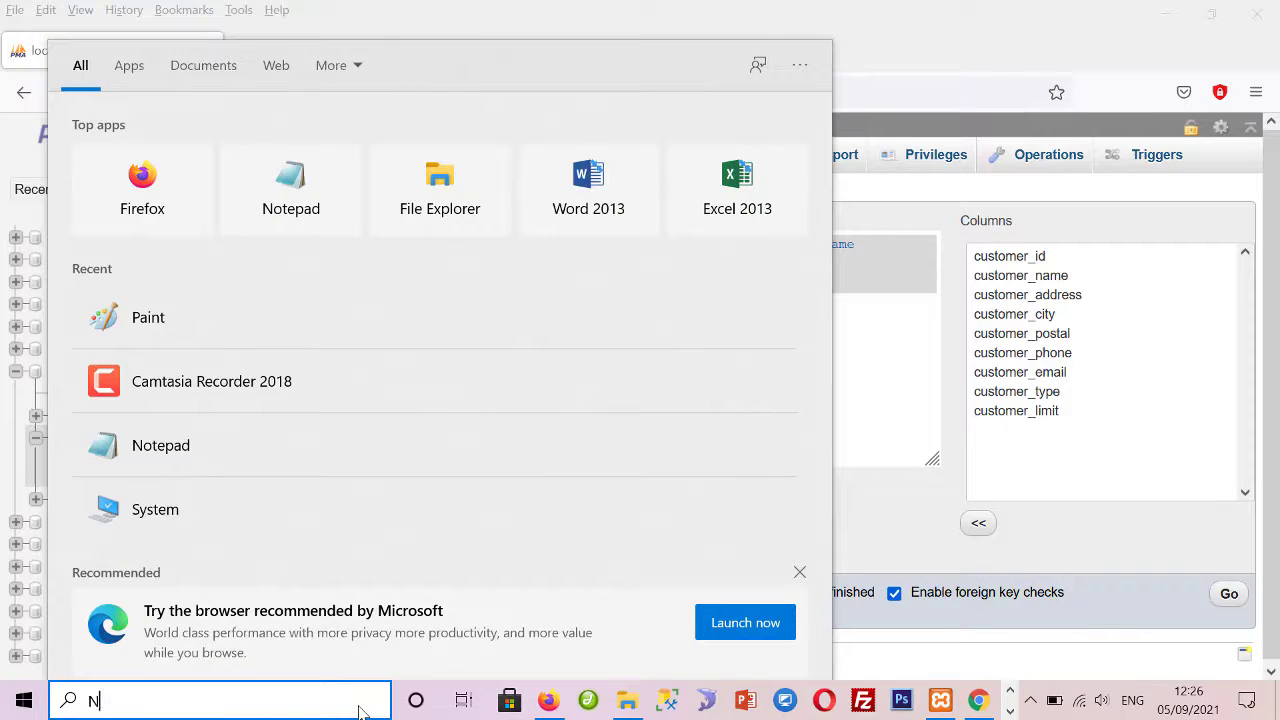
text(IT)
key(BackSpace)
key(BackSpace)
key(BackSpace)
text(no)
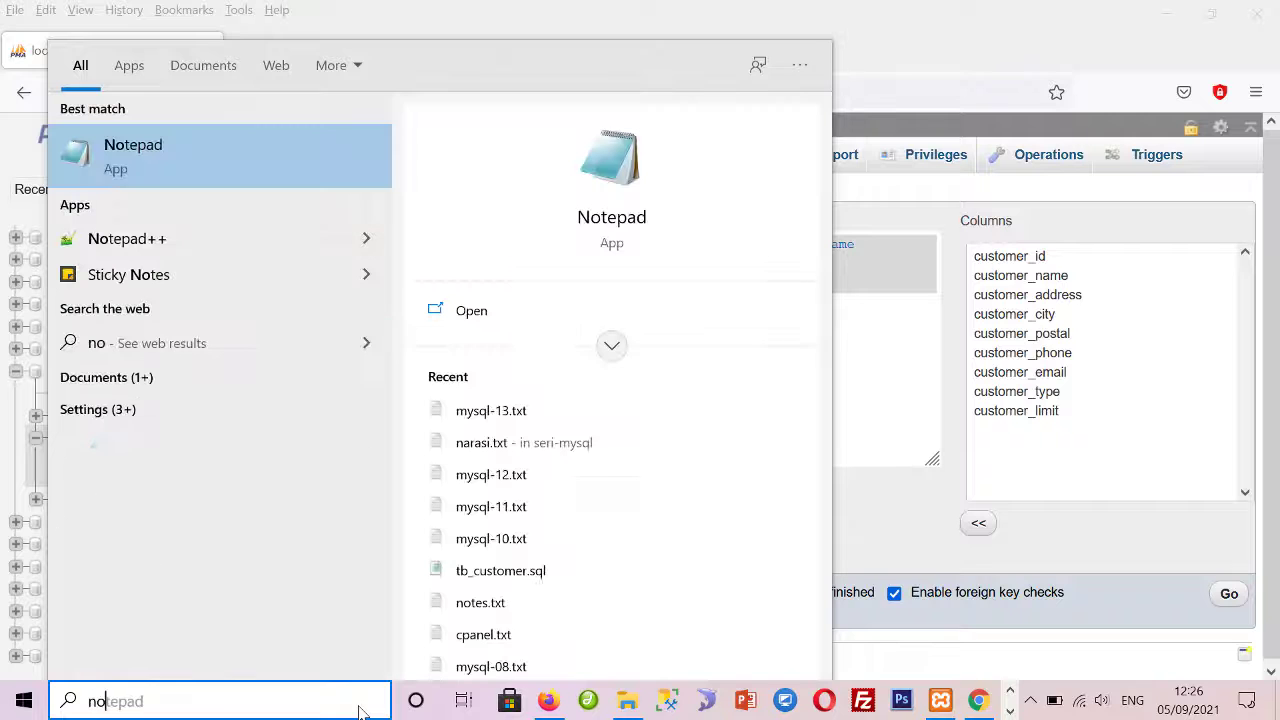
text(tepad)
key(Return)
key(ctrl+v)
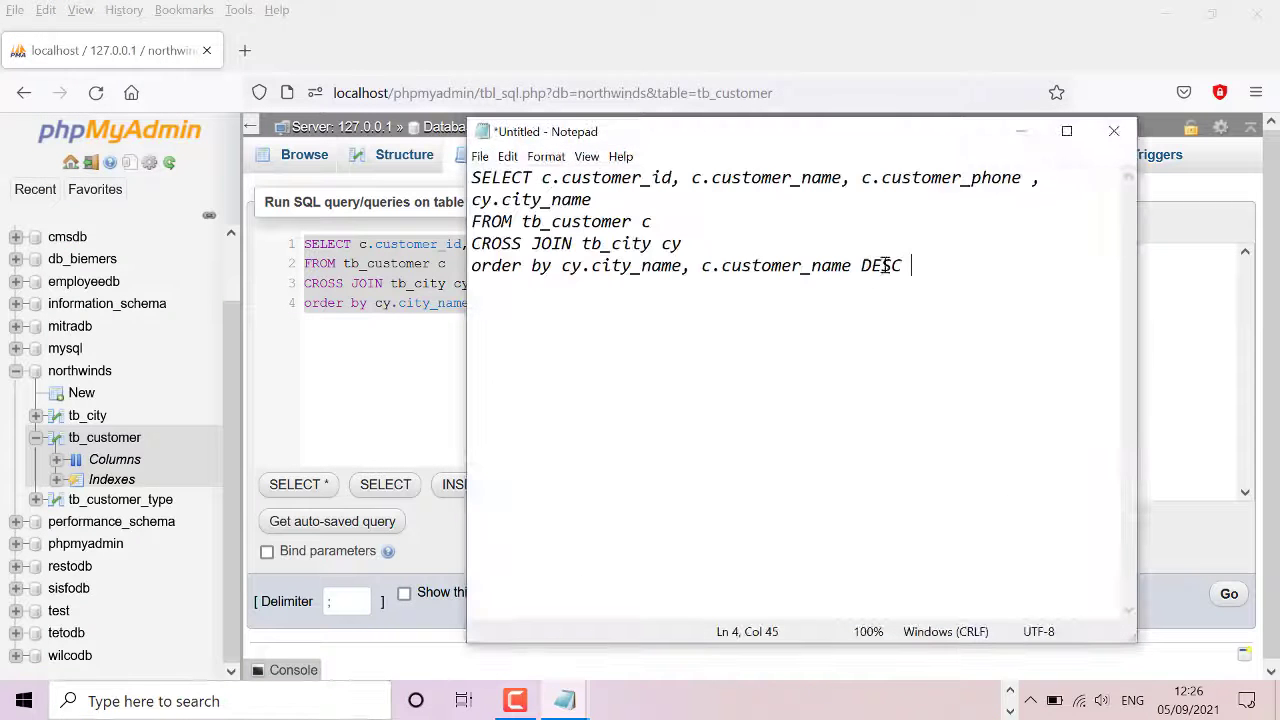
click(1019, 132)
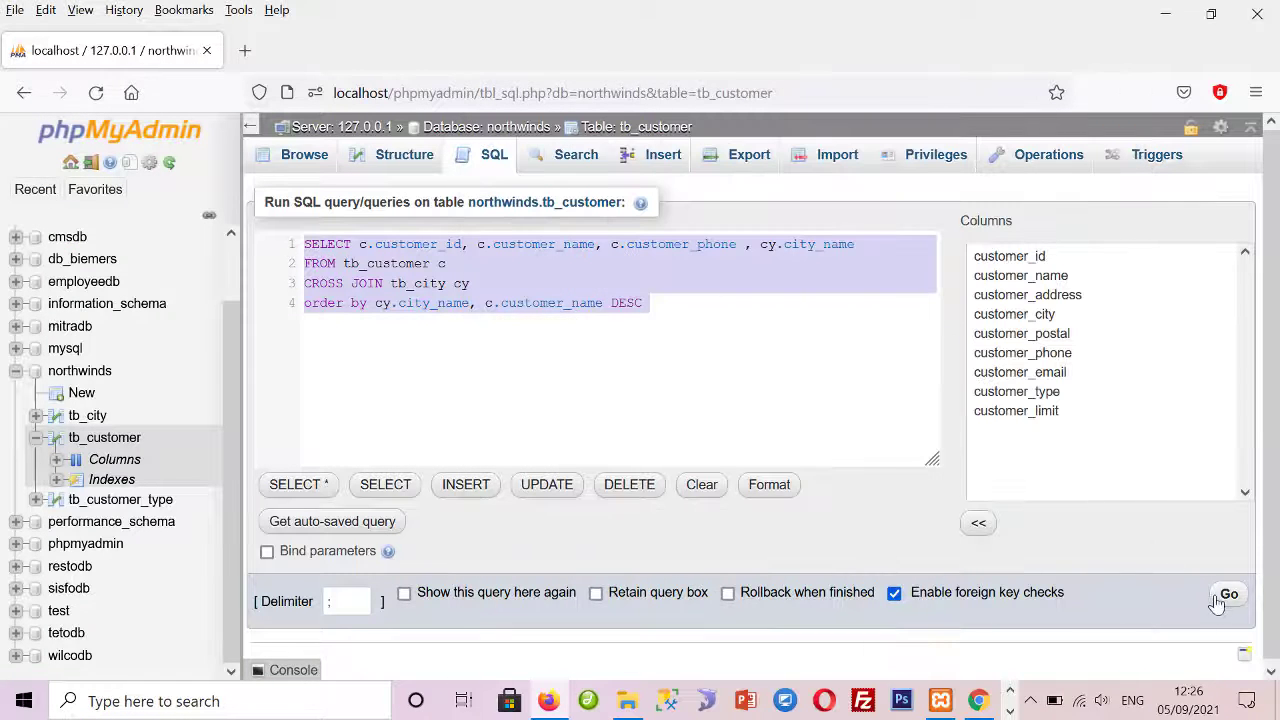
Run the CROSS JOIN query and scroll through its 30 result rows
click(1230, 597)
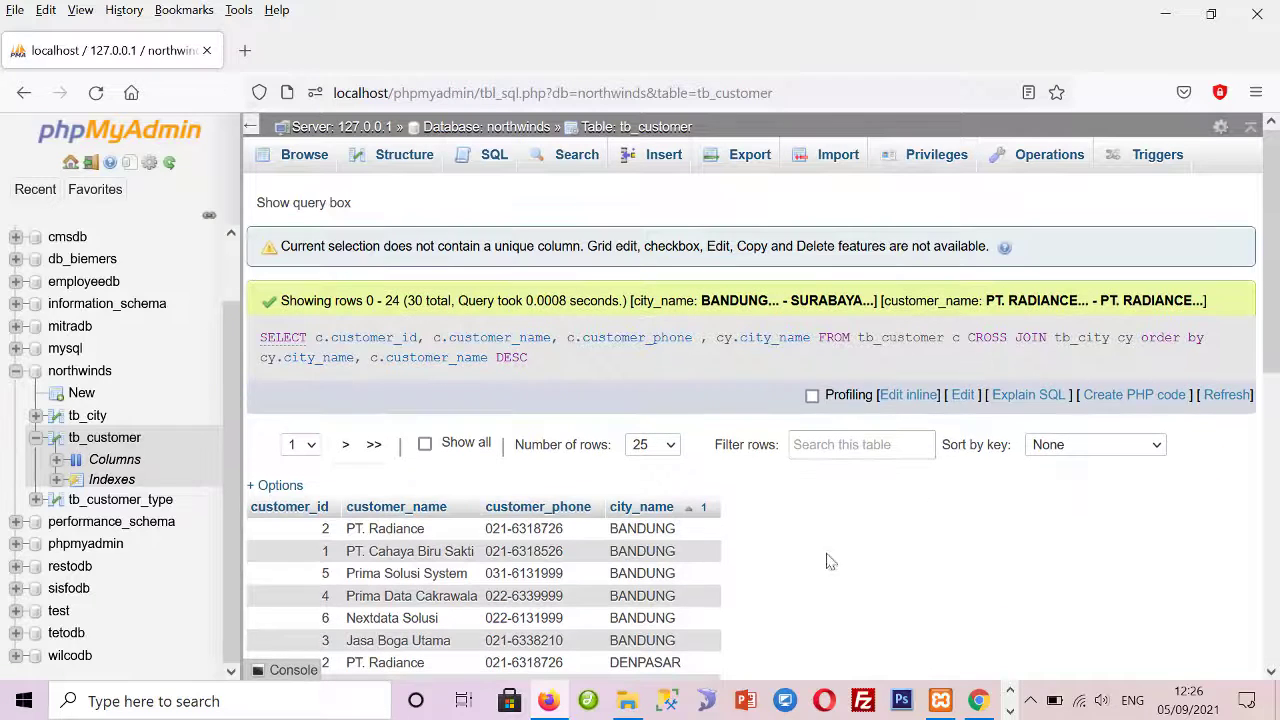
drag(1276, 270, 1266, 366)
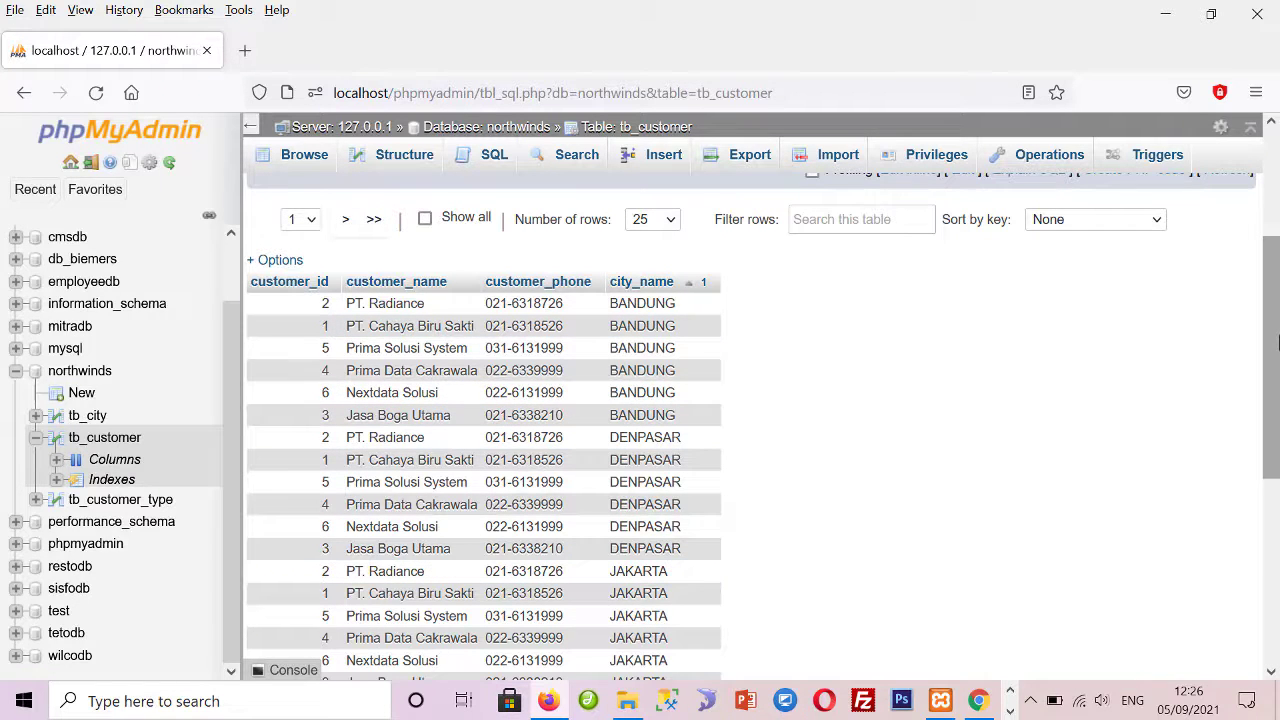
drag(1276, 343, 1240, 483)
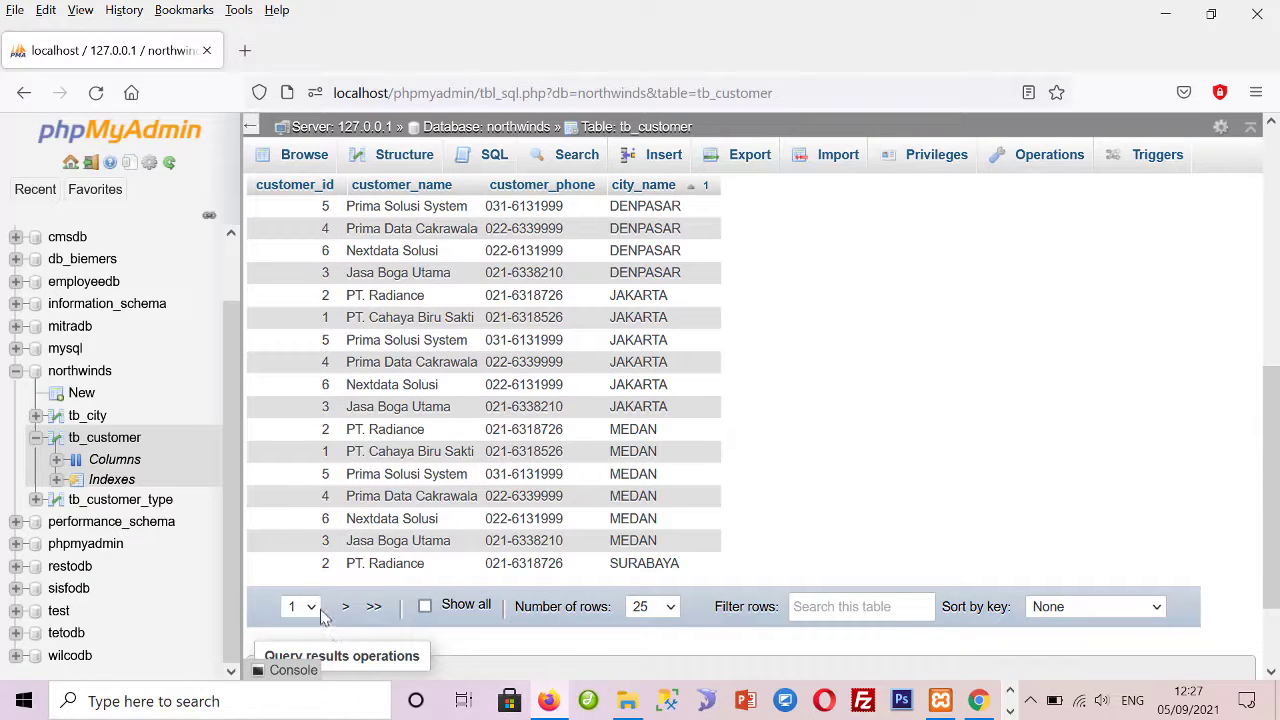
View the second page of CROSS JOIN results, then return to the first page
click(313, 610)
click(290, 657)
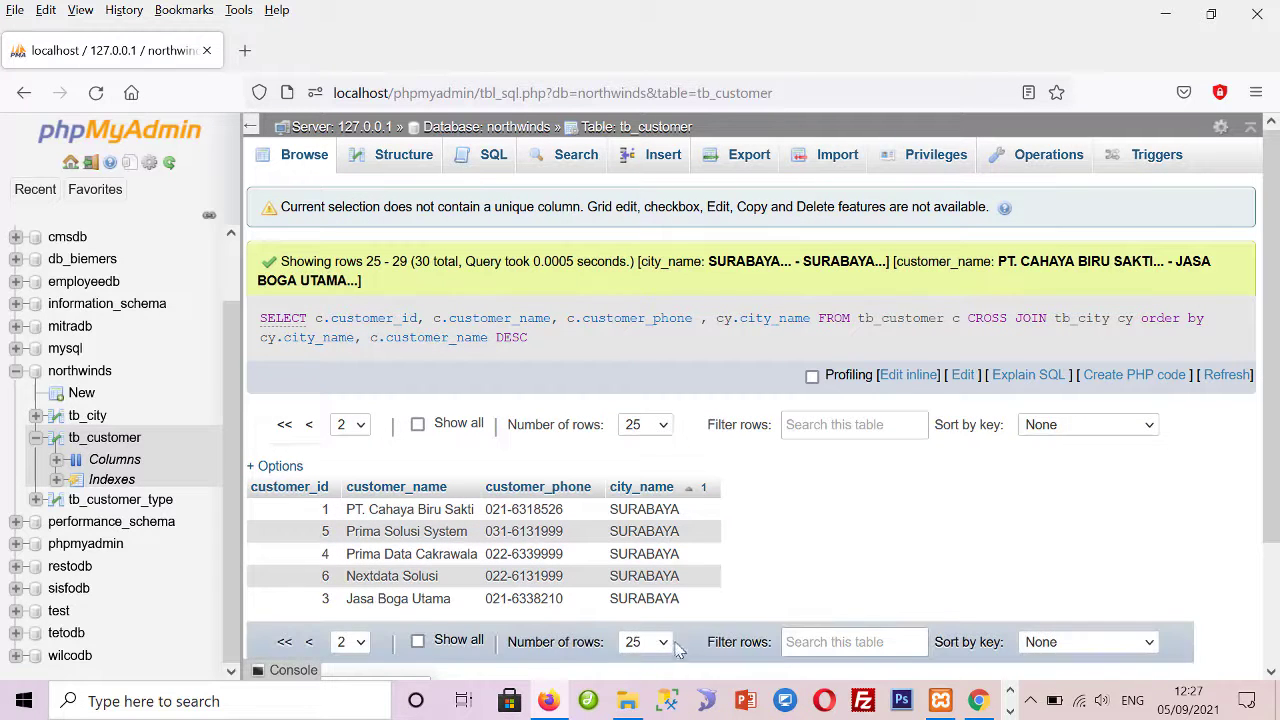
click(350, 642)
click(348, 588)
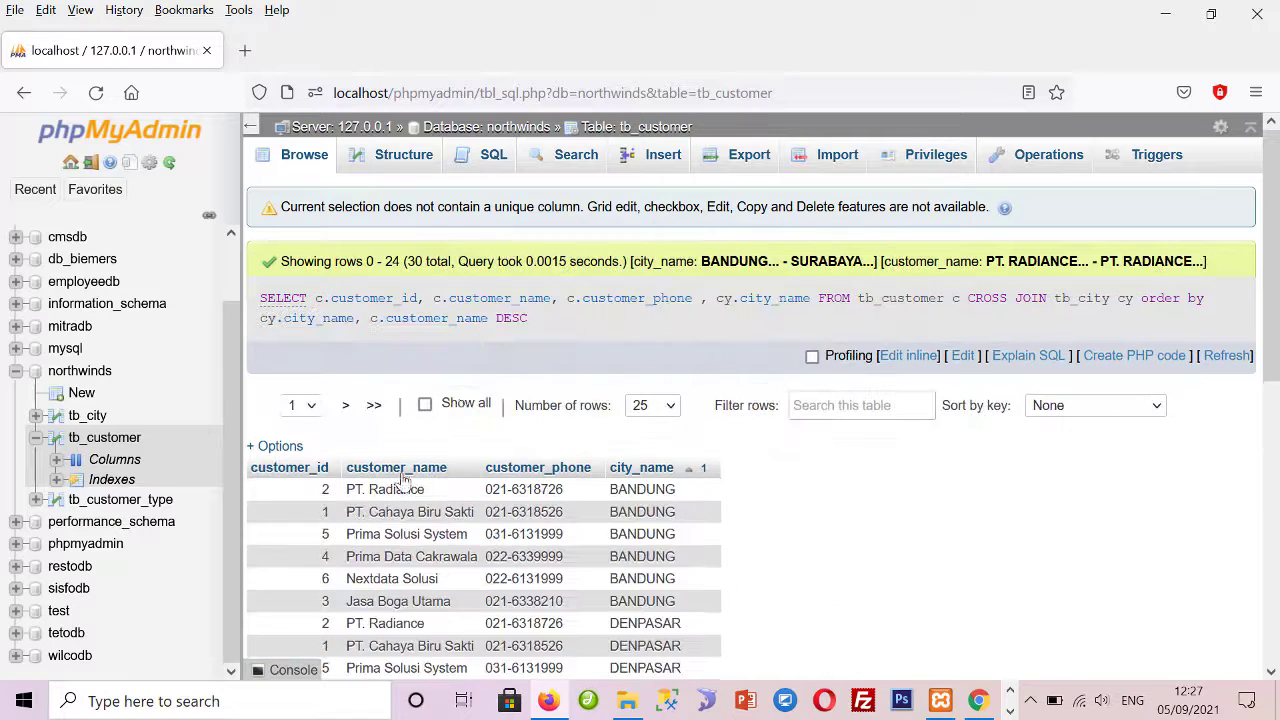
click(490, 158)
Paste the CROSS JOIN query and add 'where c.customer_city = cy.city_code' using autocomplete
key(ctrl+a)
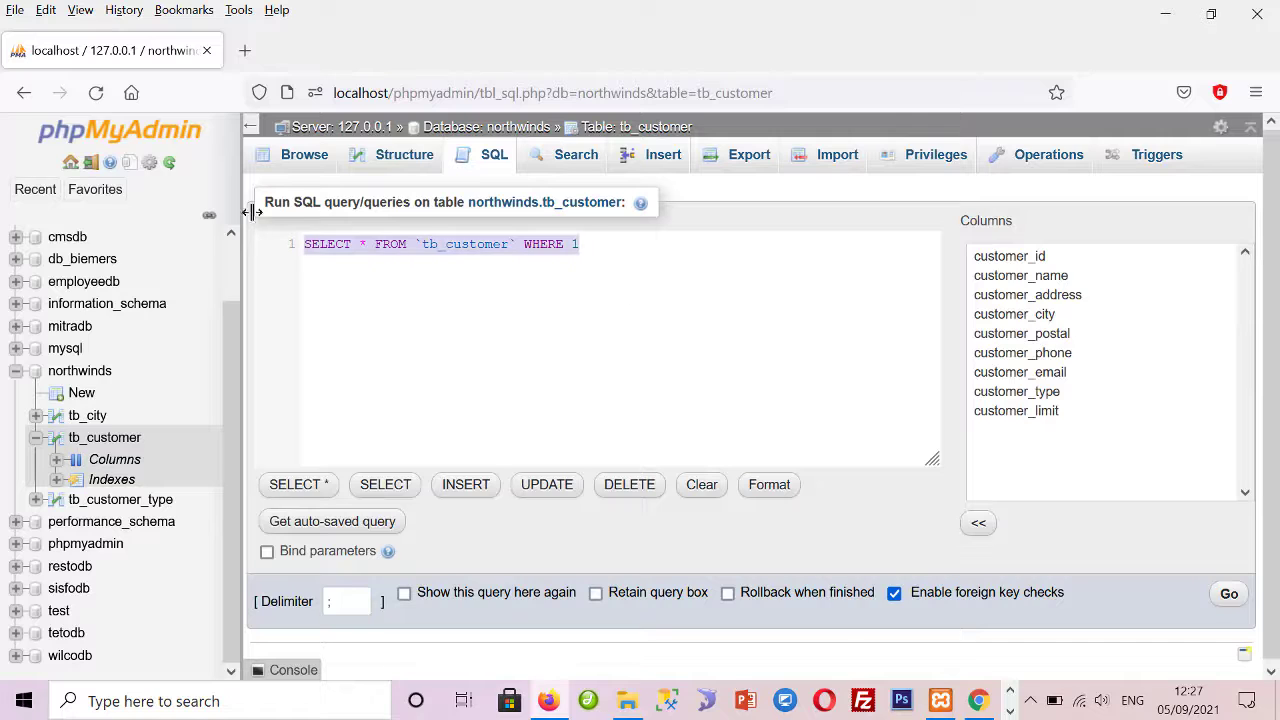
key(ctrl+v)
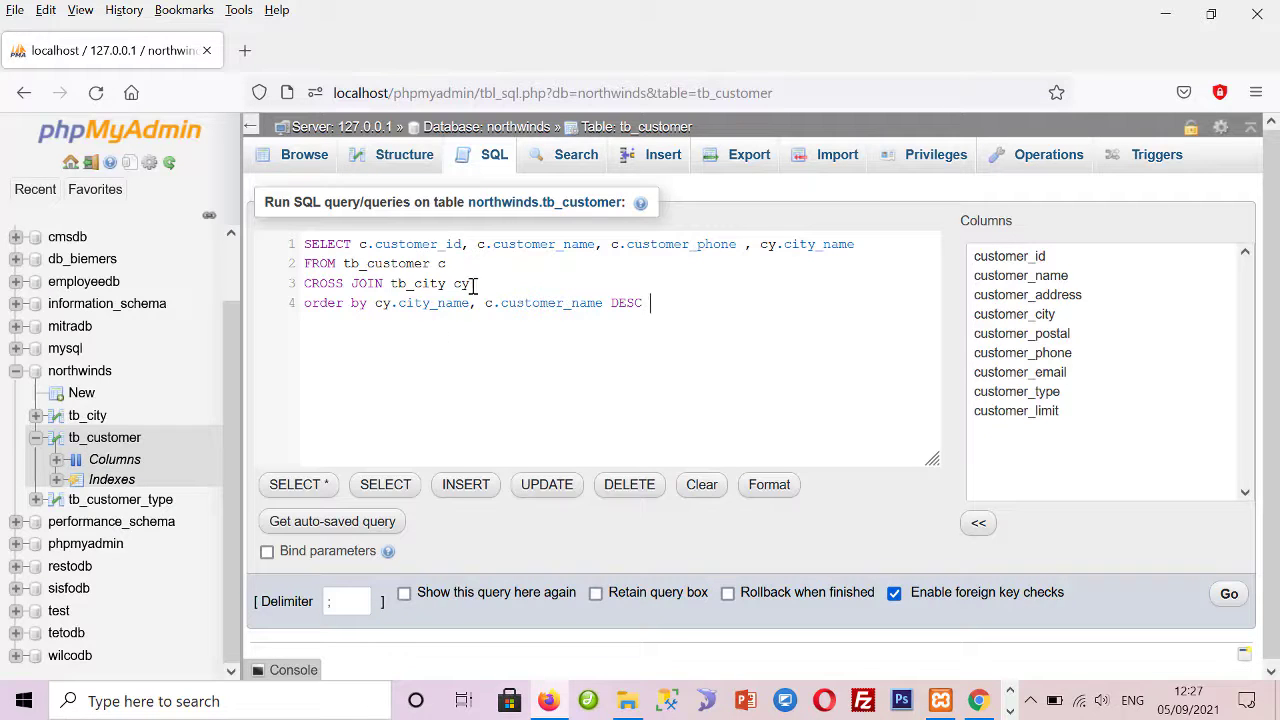
key(Return)
text(where)
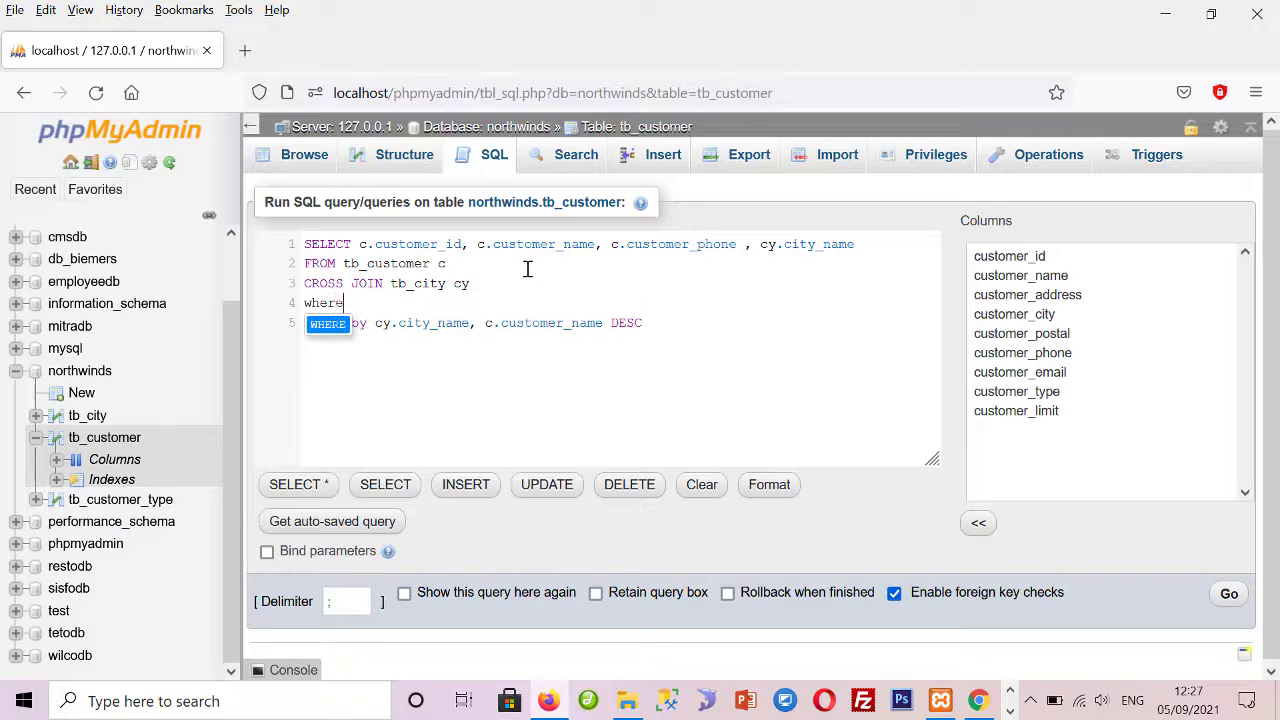
text( c.cu)
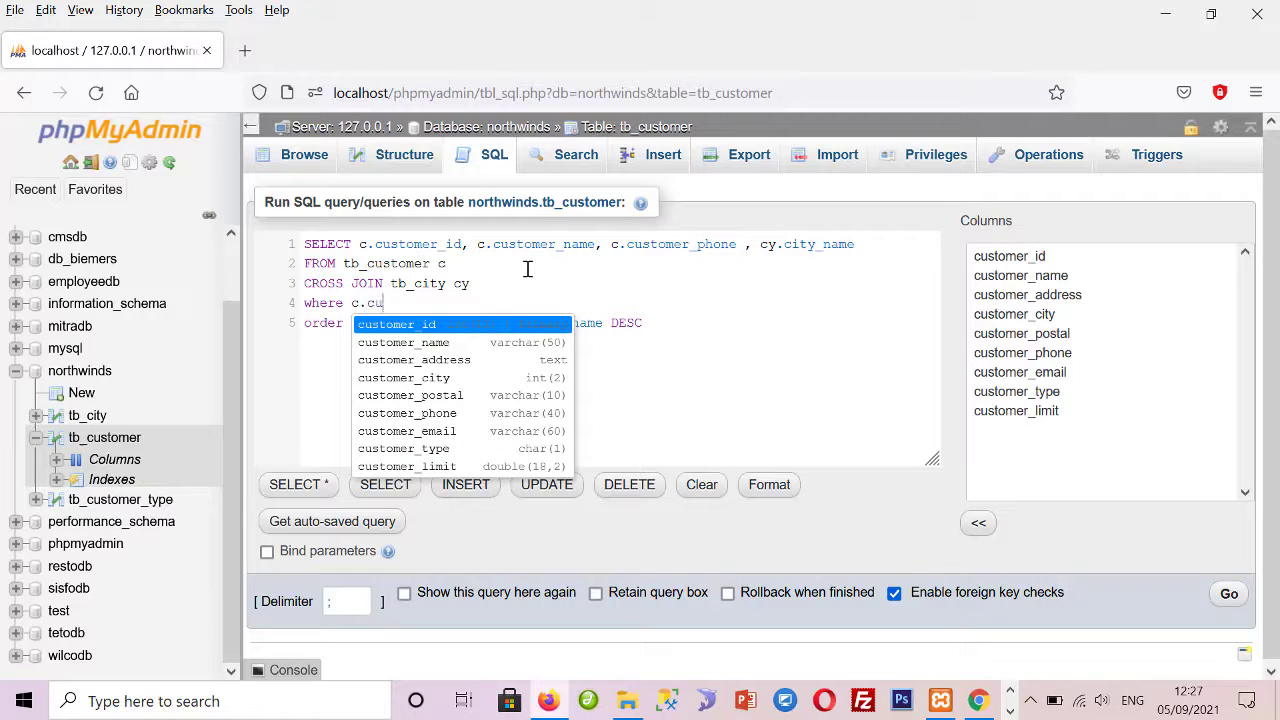
text(stomer_)
click(428, 380)
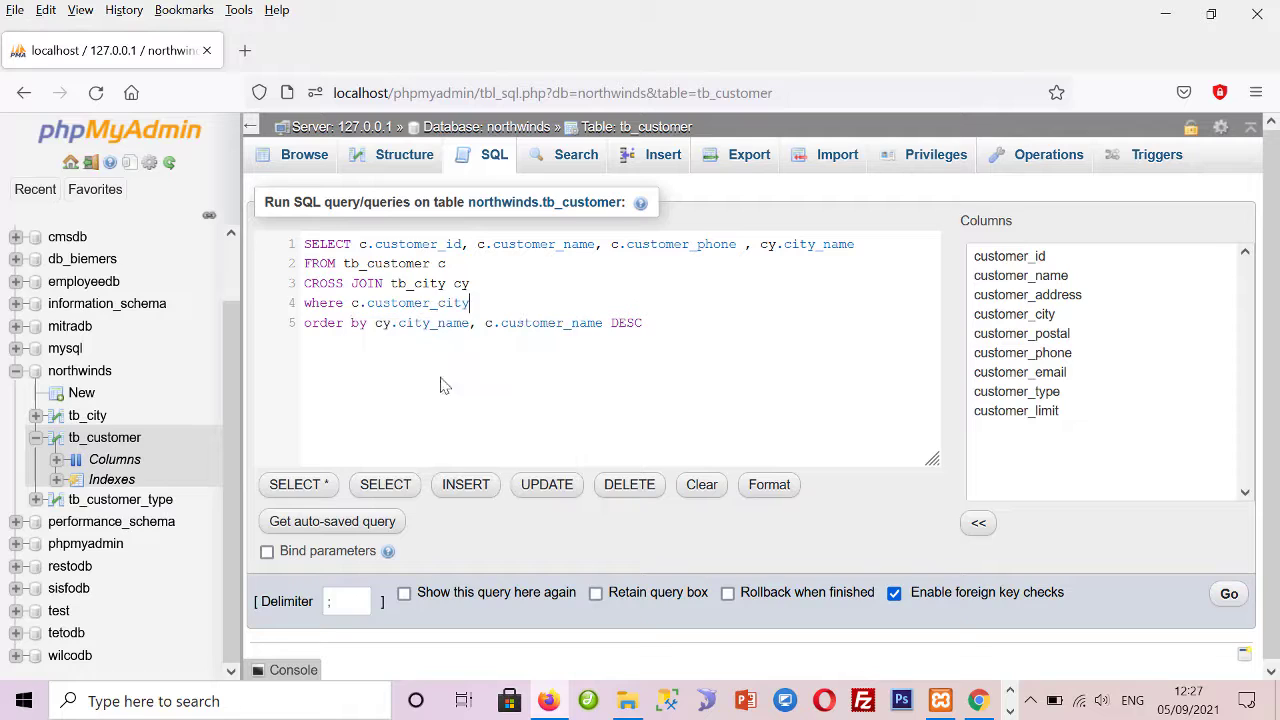
text(cy.)
click(625, 317)
Run the WHERE-filtered CROSS JOIN query, returning 4 rows
key(ctrl+a)
key(ctrl+c)
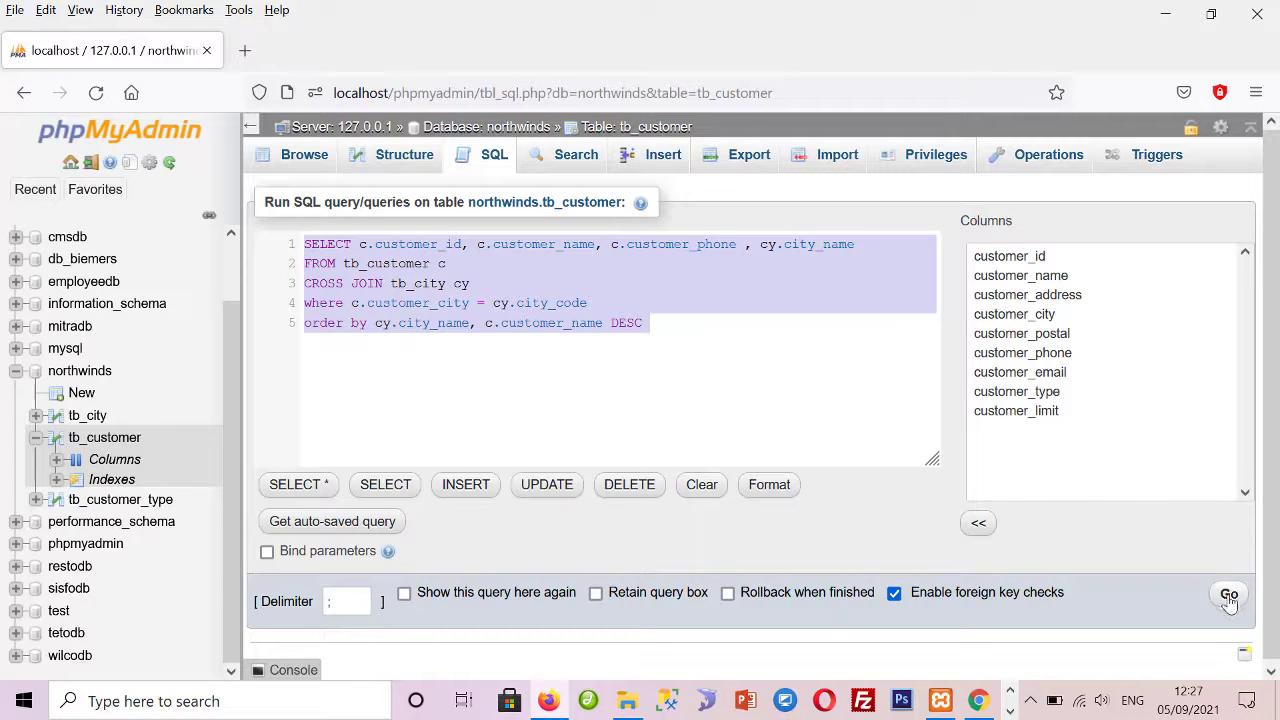
click(590, 306)
drag(590, 306, 249, 314)
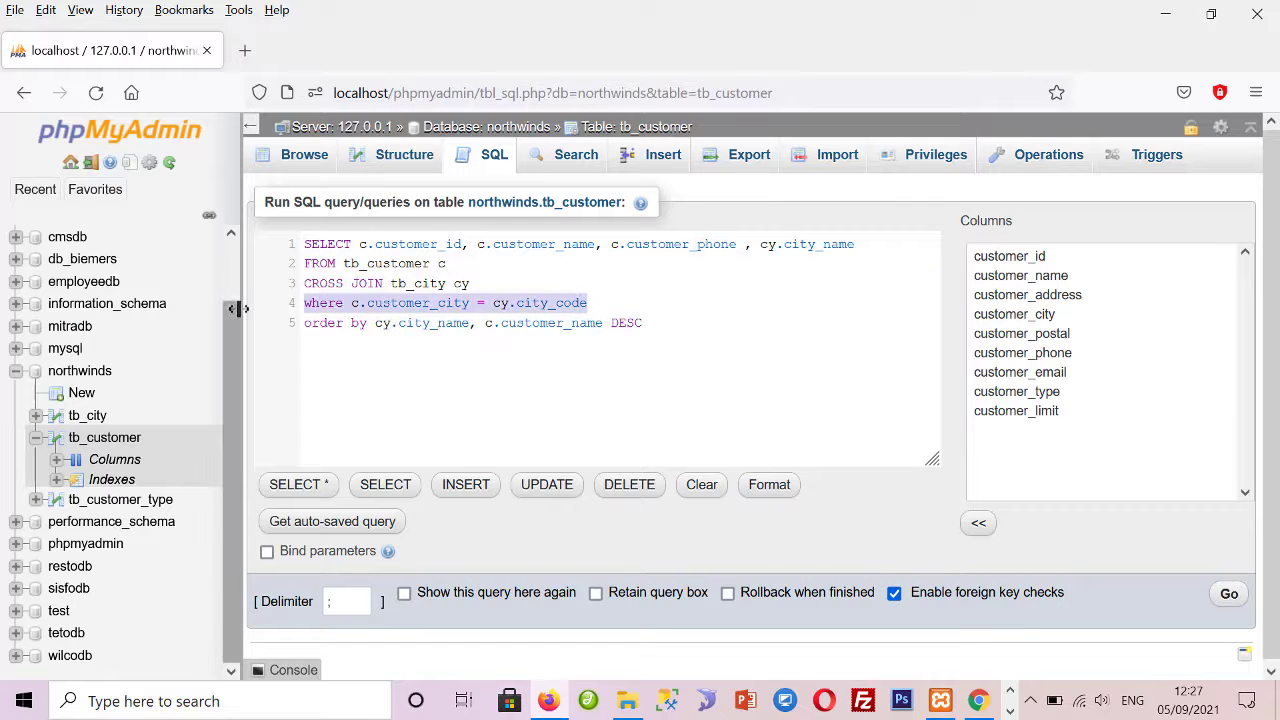
click(1228, 593)
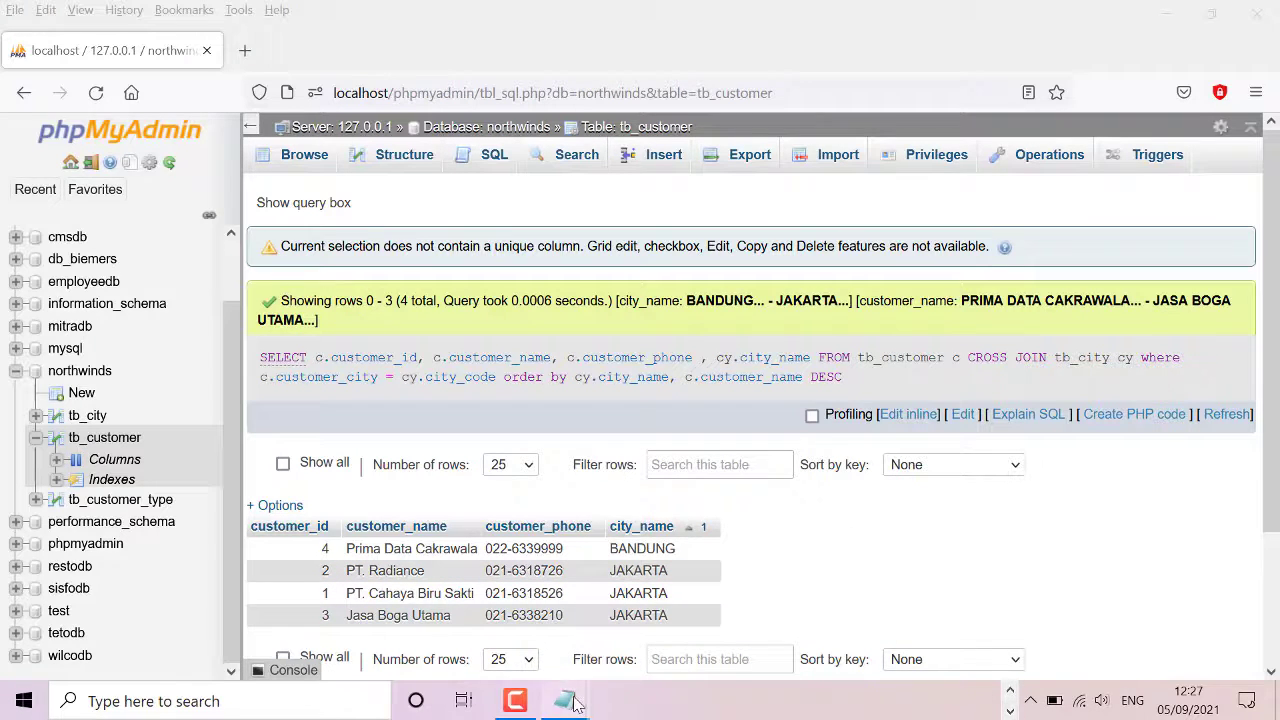
Paste the WHERE-filtered query into the Untitled Notepad below the original, then minimize Notepad
mouse_move(568, 700)
click(605, 641)
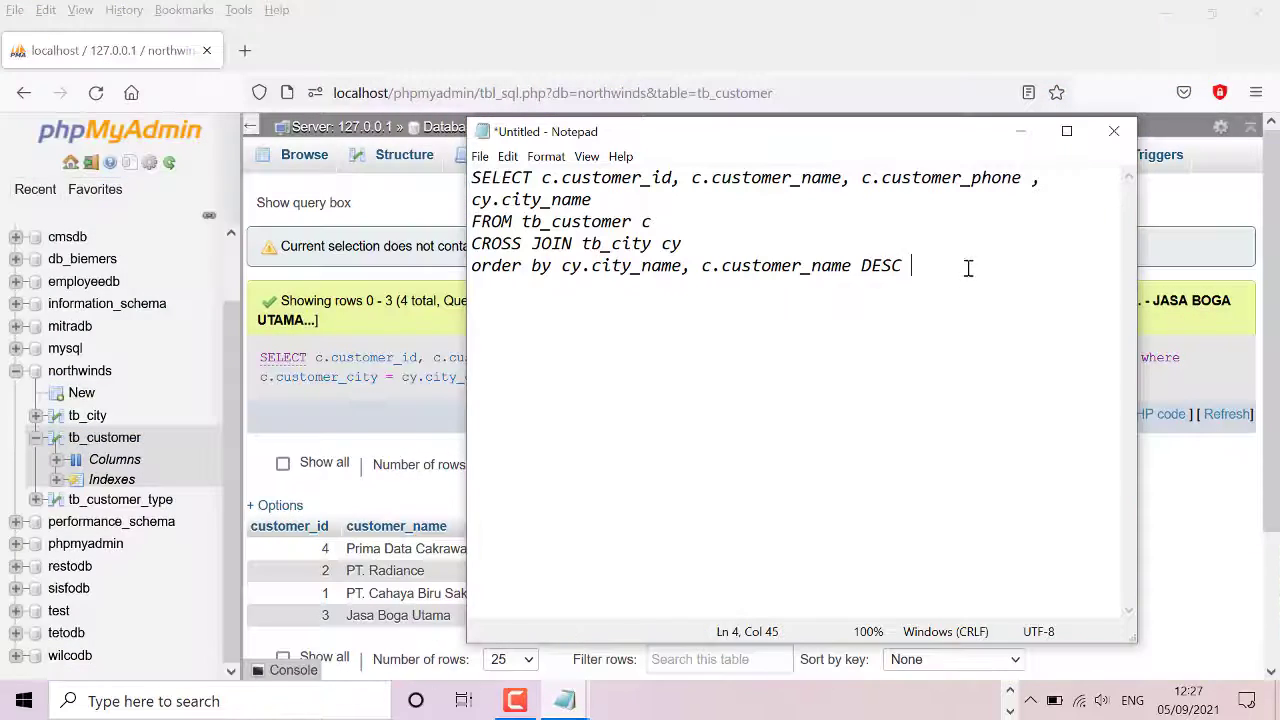
key(ctrl+v)
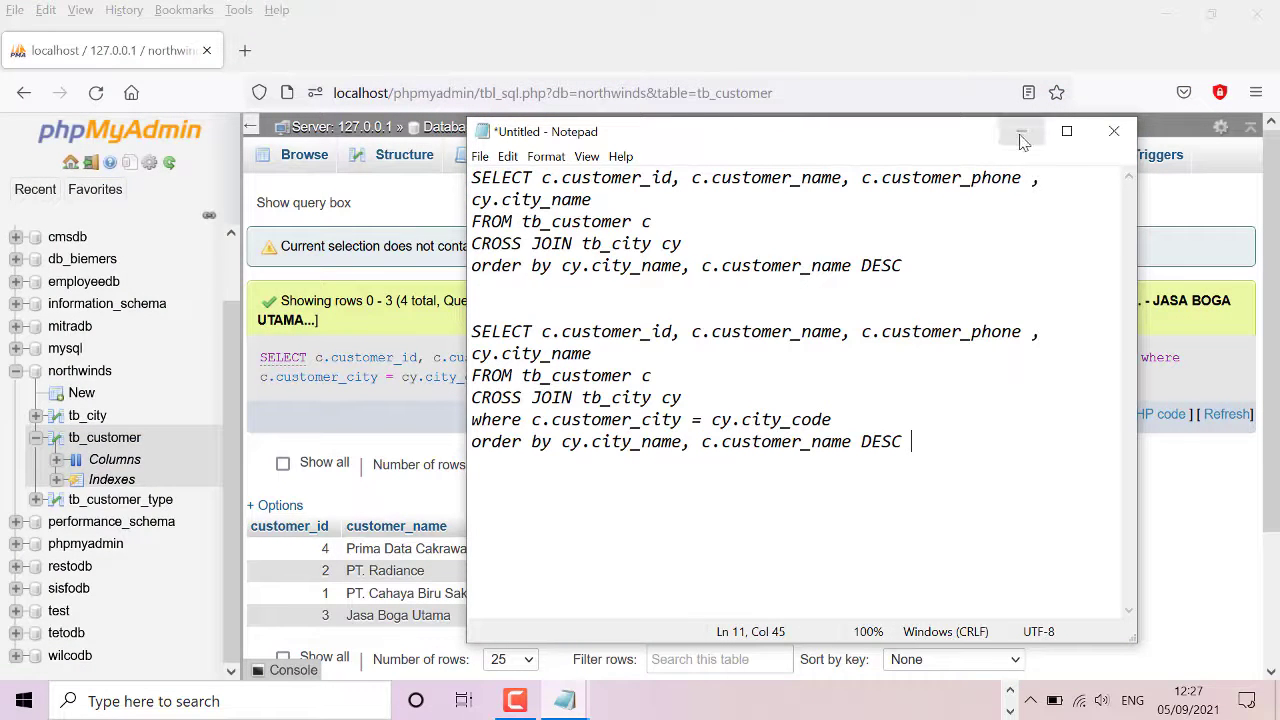
click(1020, 131)
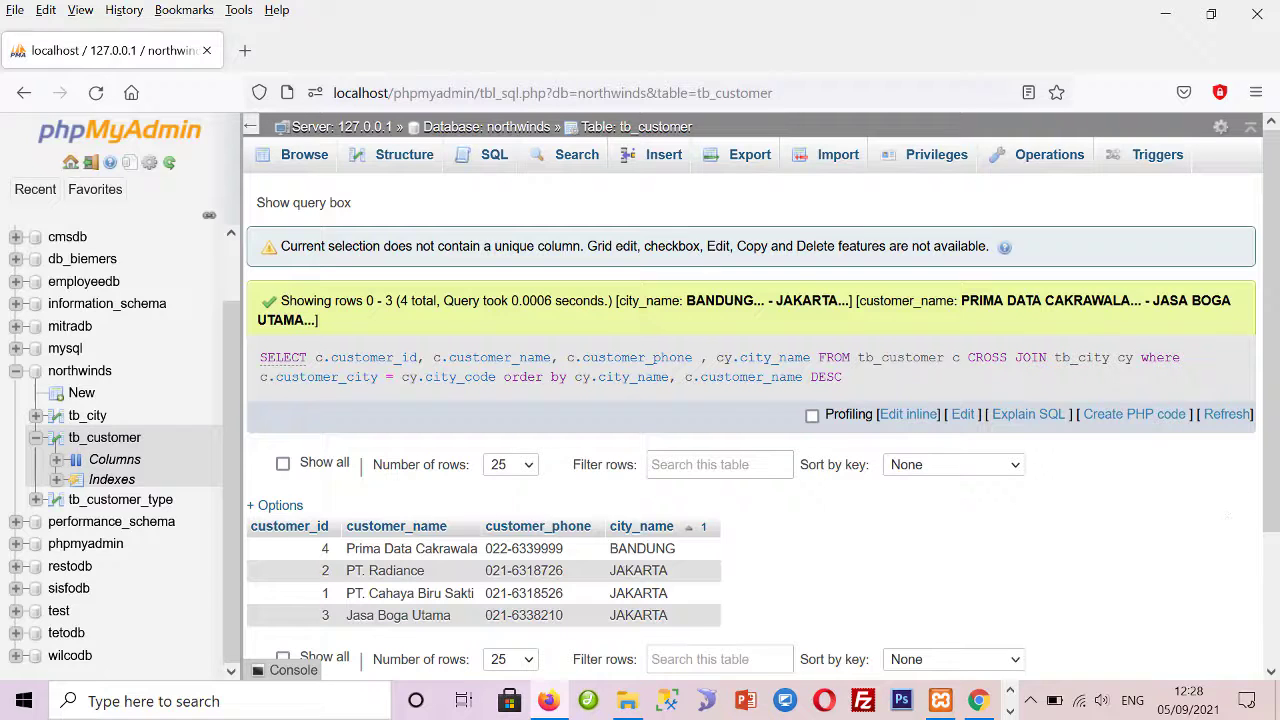
click(515, 701)
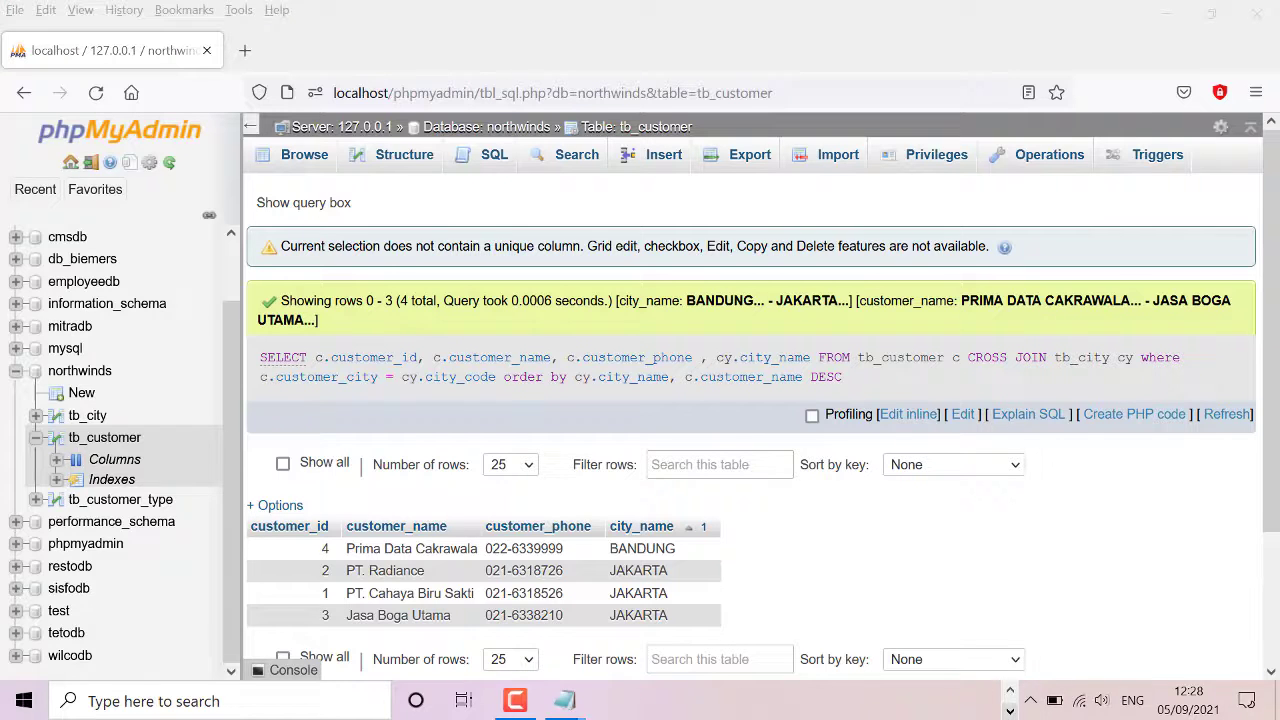
click(515, 701)
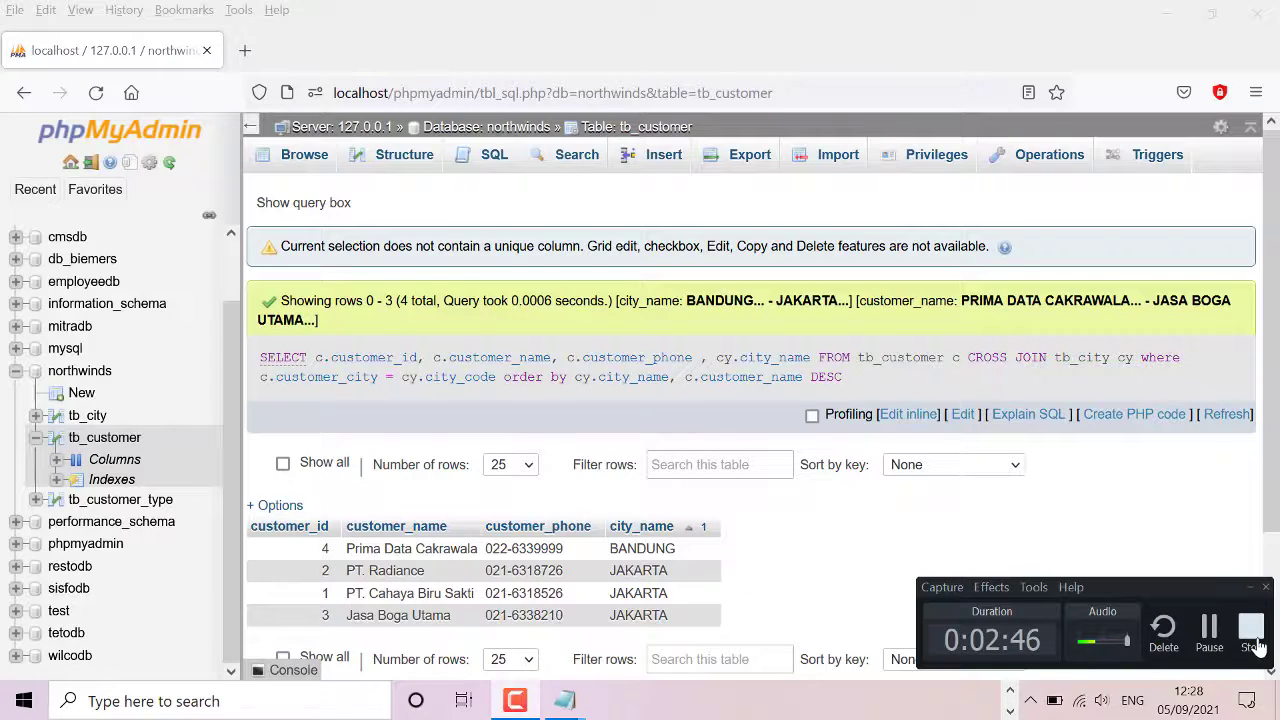